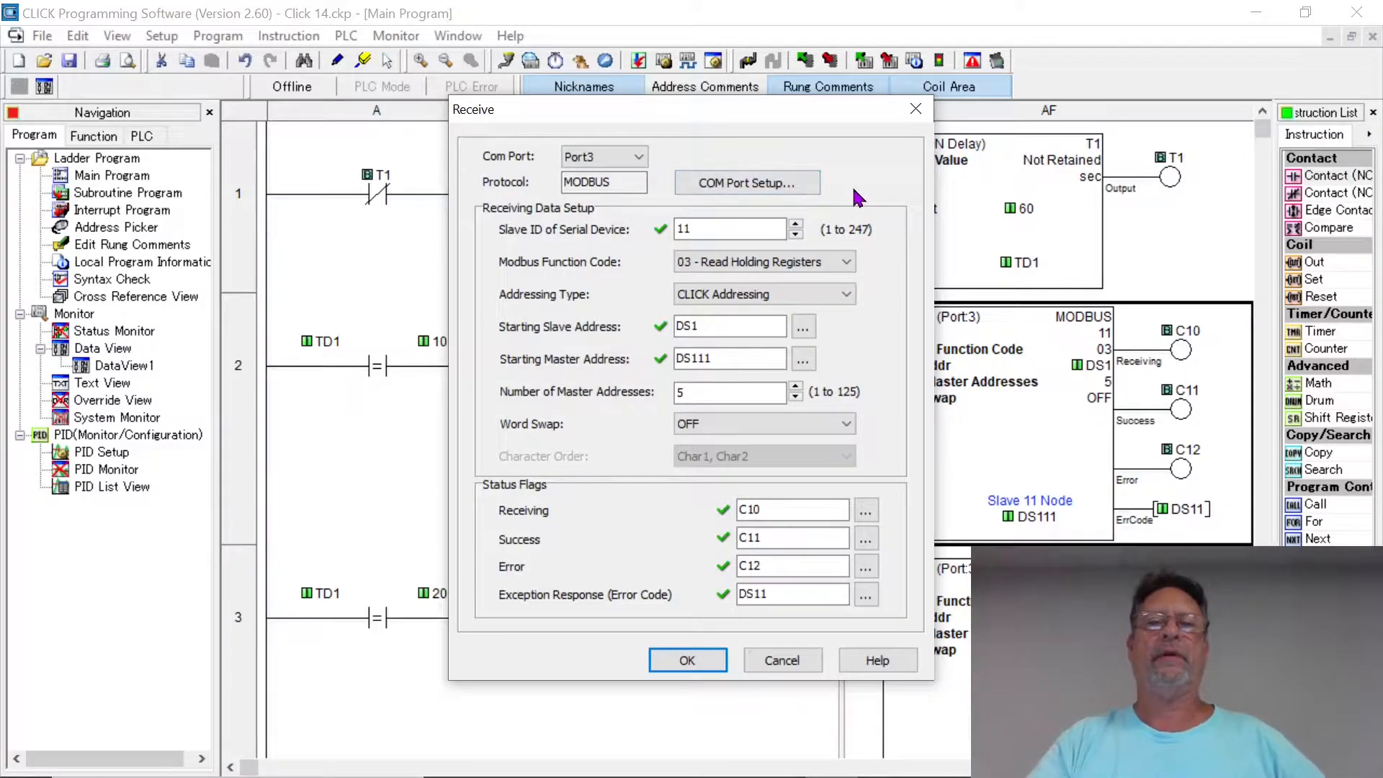
Review the COM port settings of the Port3 Receive instruction, and close both dialogs without changes.
{"action": "left_click", "coordinate": [796, 193]}
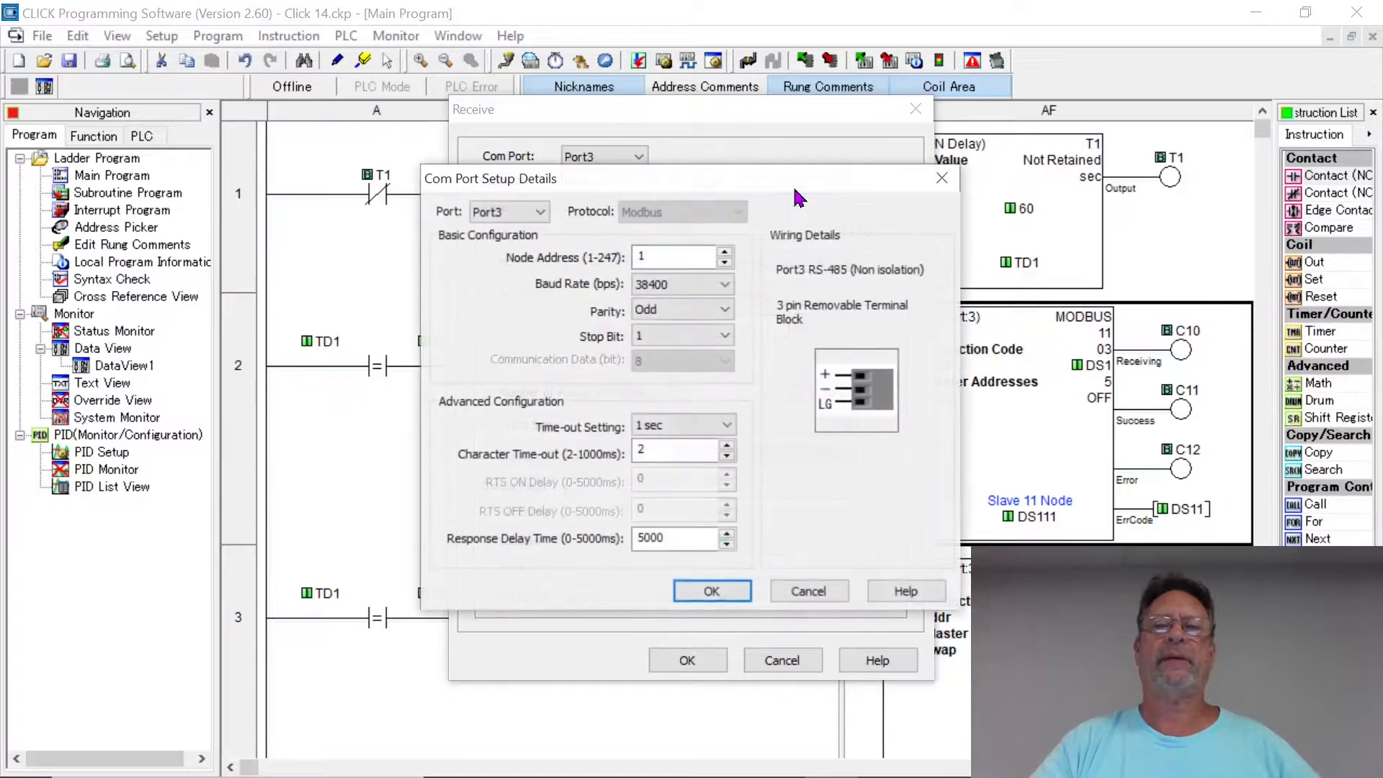
{"action": "left_click", "coordinate": [821, 590]}
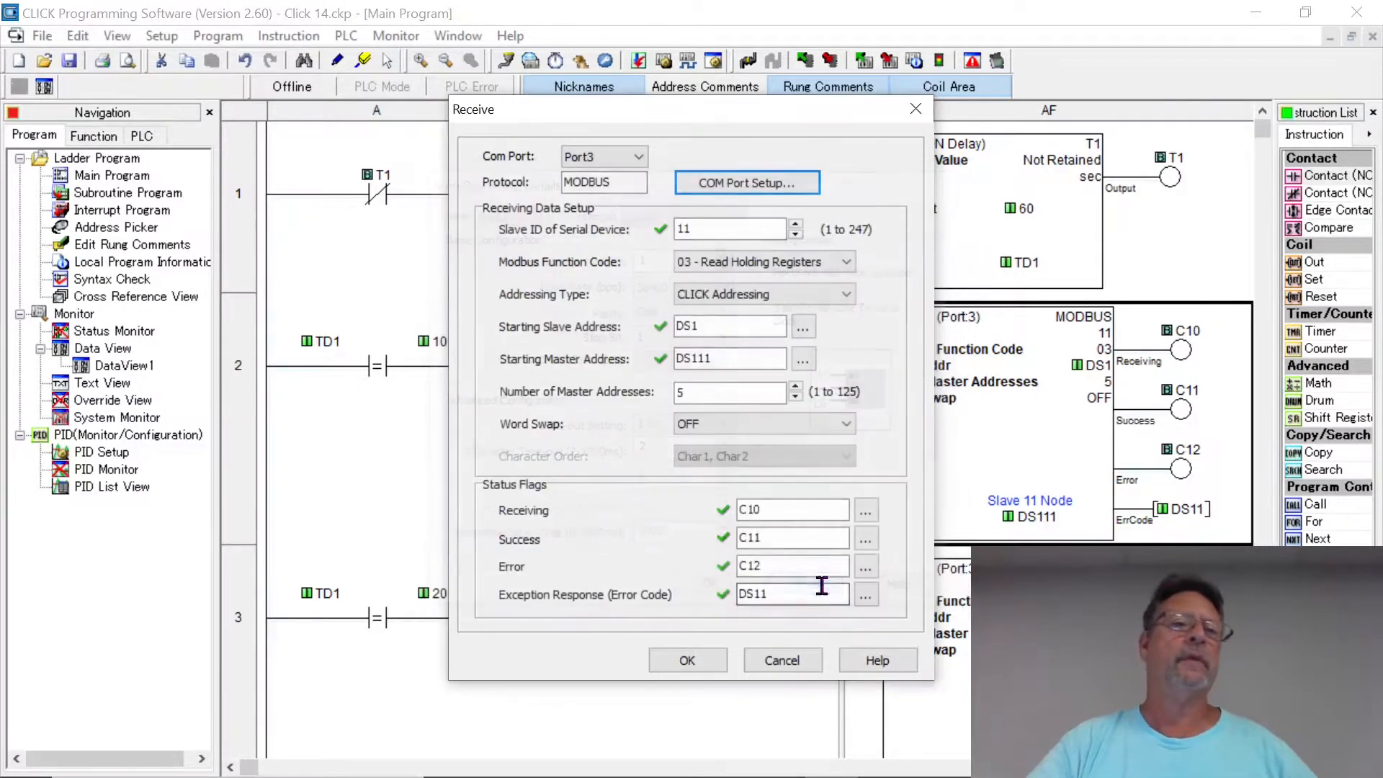
{"action": "left_click", "coordinate": [96, 144]}
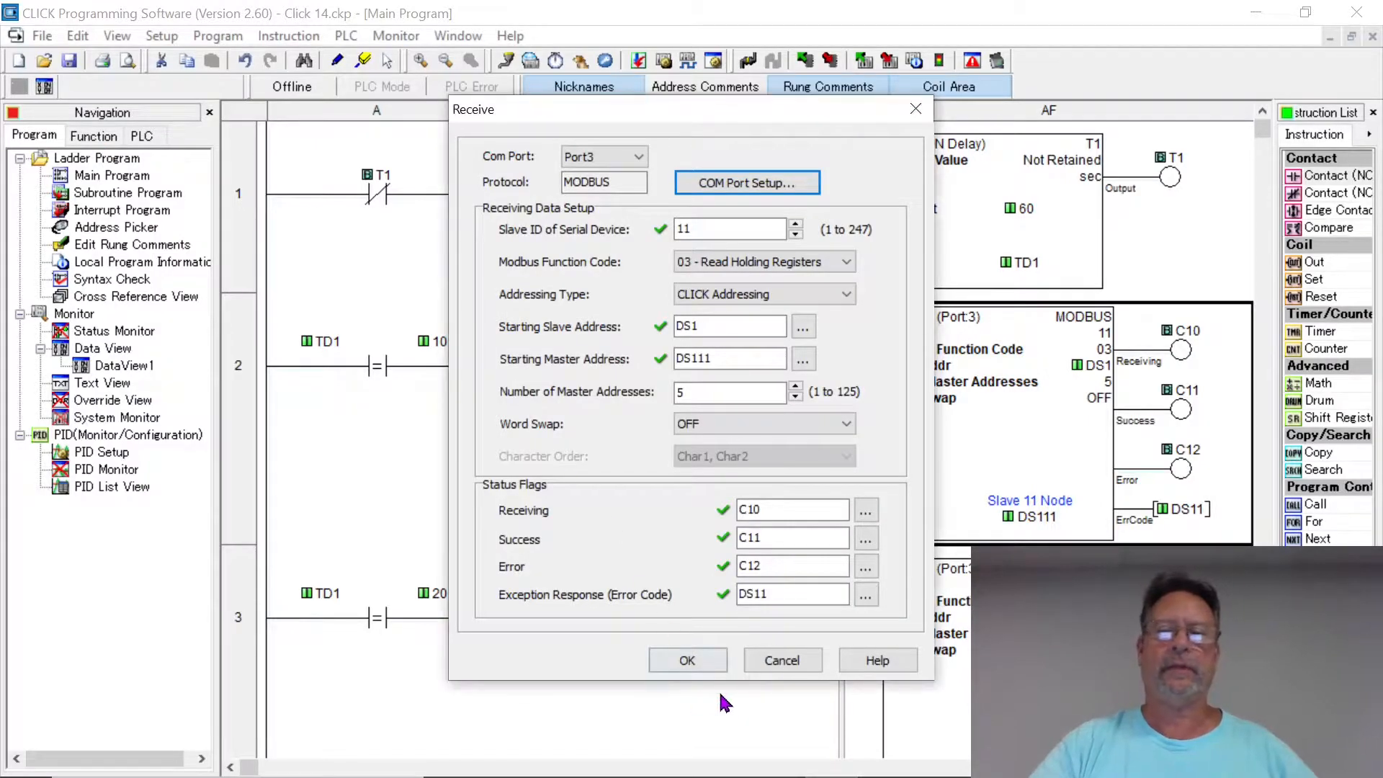
{"action": "left_click", "coordinate": [782, 660]}
Open the CPU configuration's Com Port3 setup and compare its settings and wiring details with those of Port2.
{"action": "left_click", "coordinate": [93, 136]}
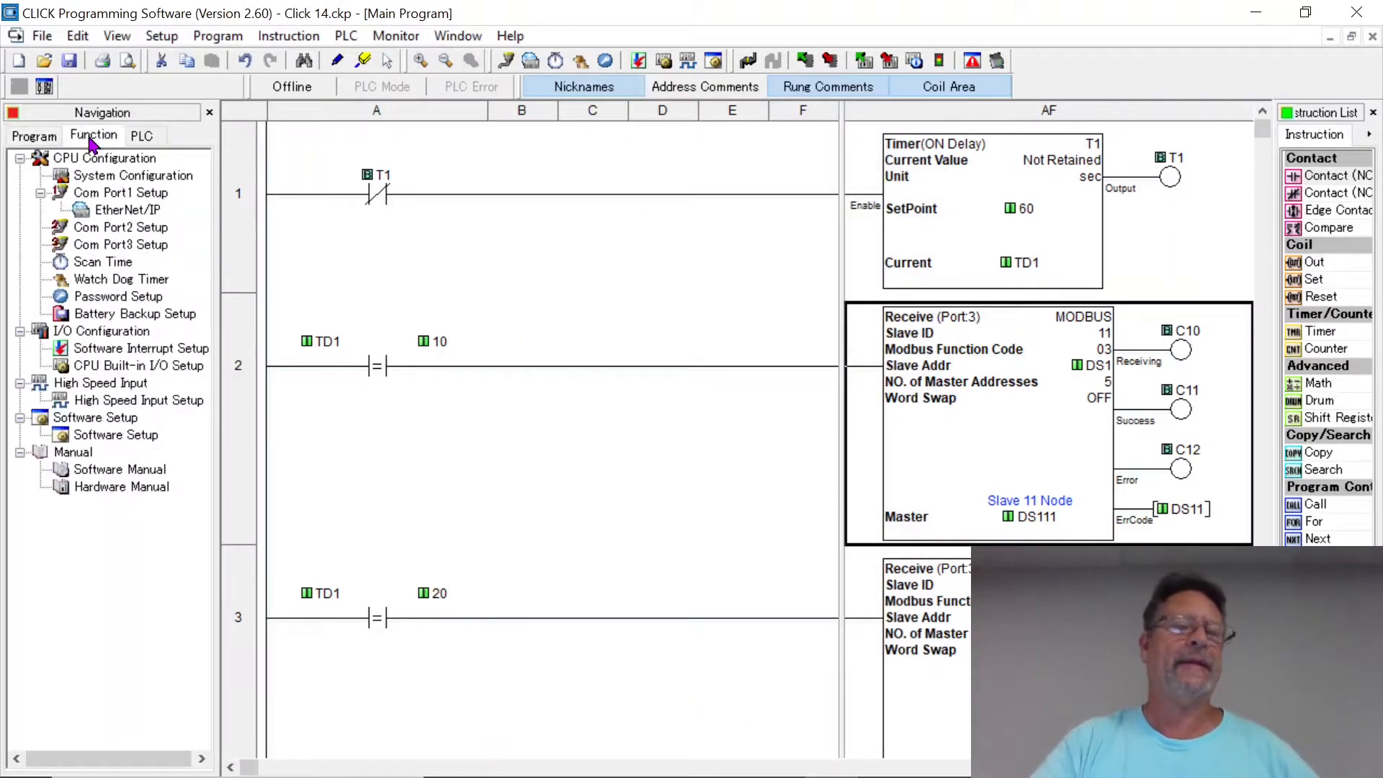
{"action": "double_click", "coordinate": [132, 246]}
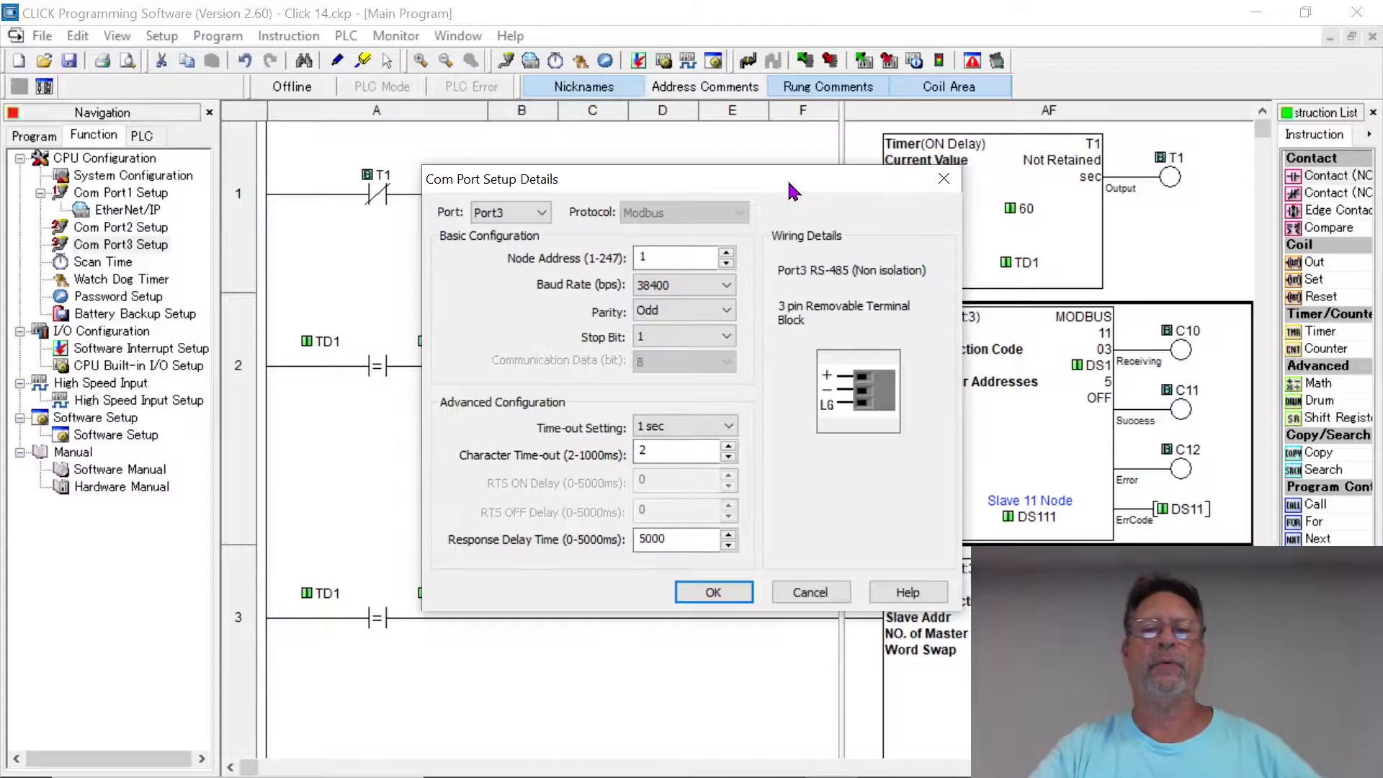
{"action": "left_click", "coordinate": [540, 214]}
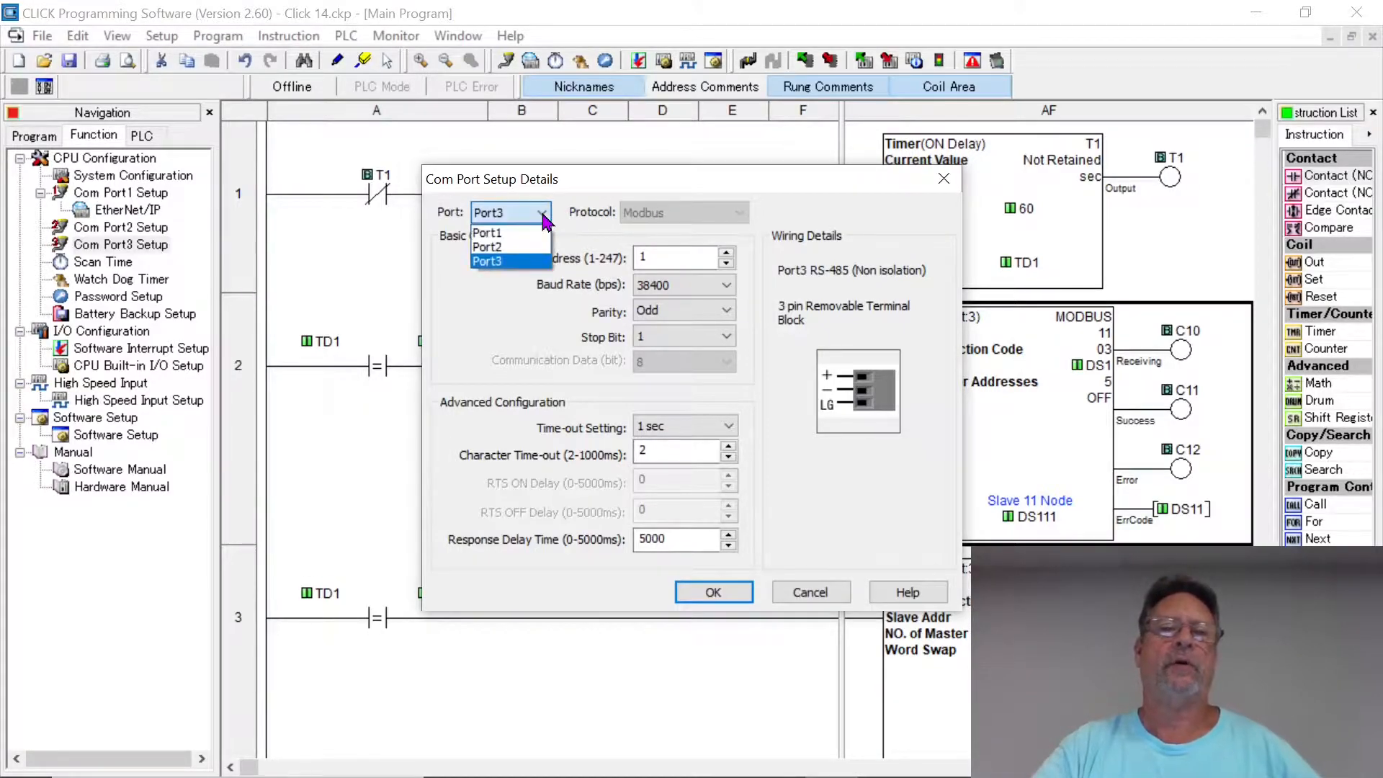
{"action": "left_click", "coordinate": [519, 249]}
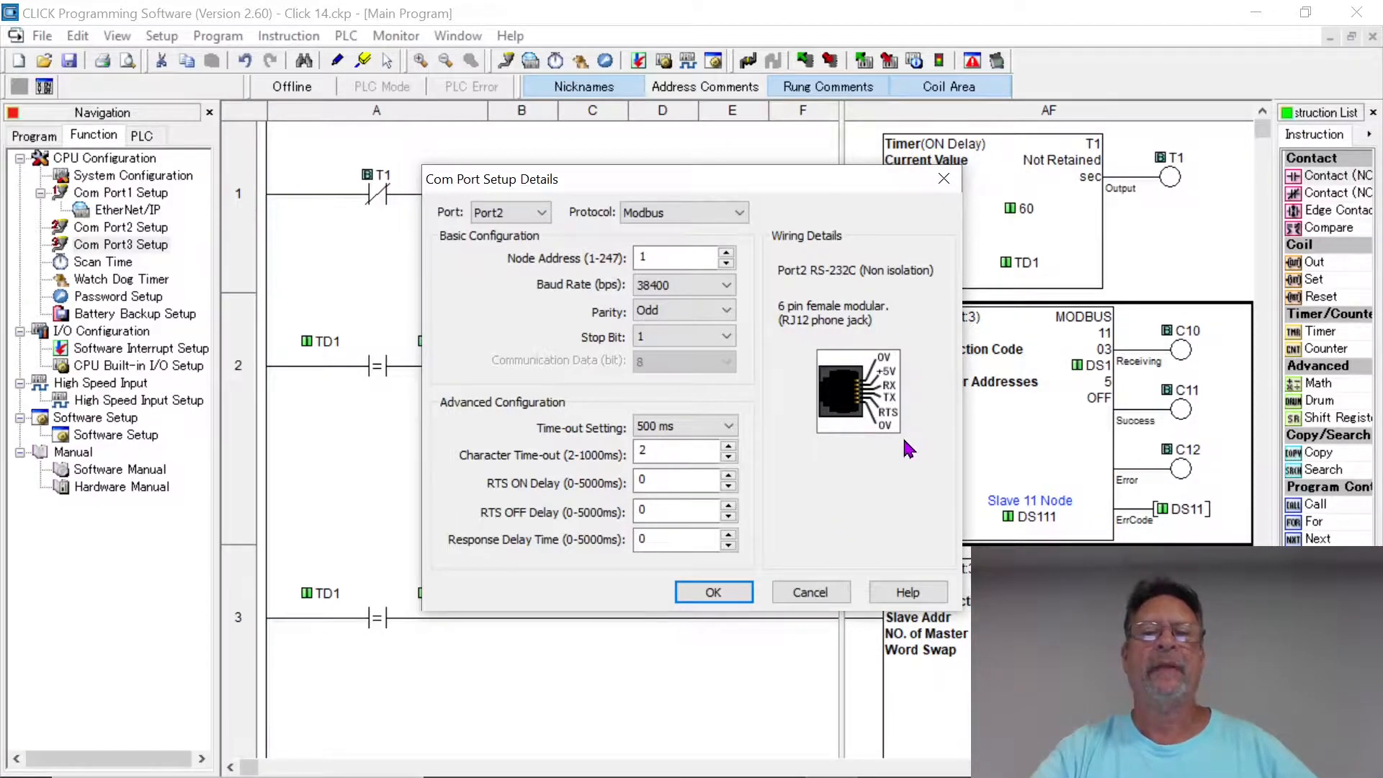
{"action": "left_click", "coordinate": [542, 213]}
{"action": "left_click", "coordinate": [509, 262]}
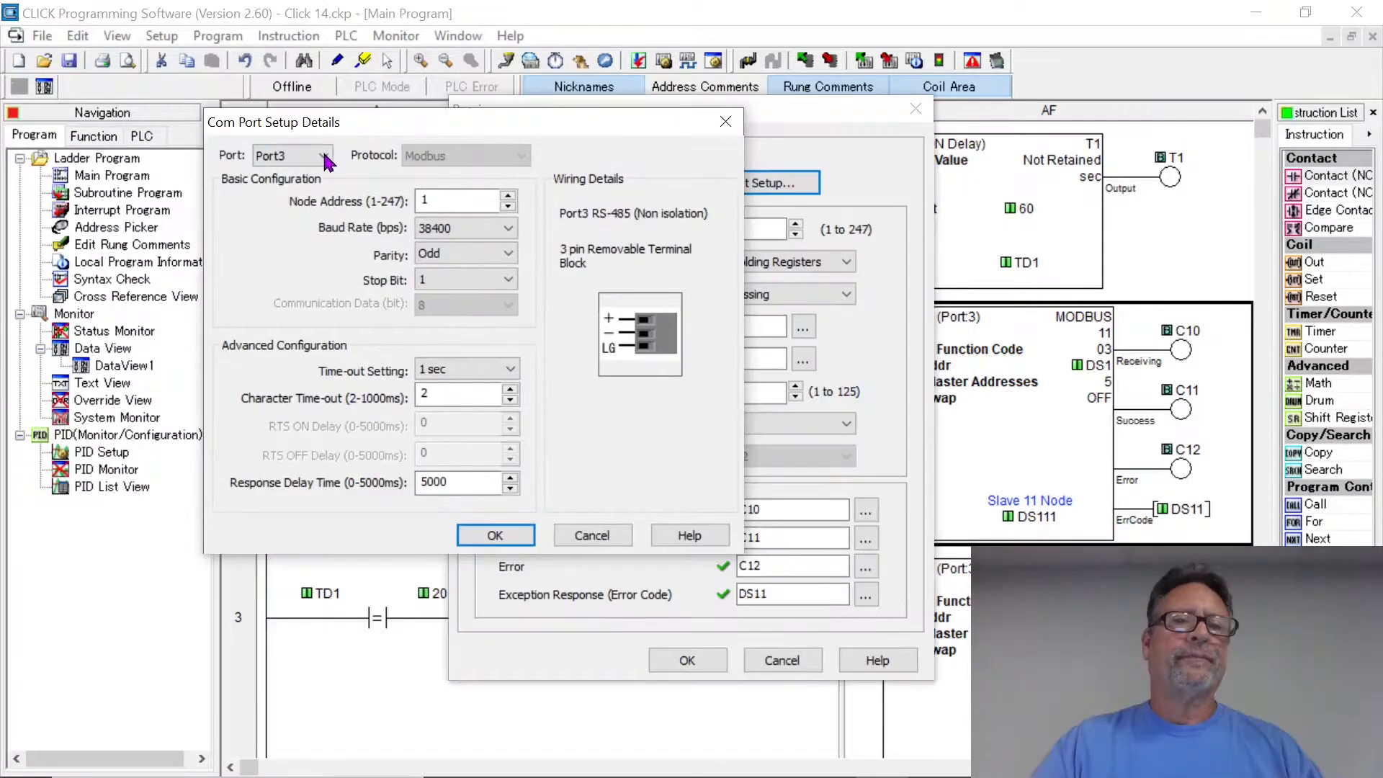
In the COM port setup reached from the Receive instruction, view the Port2 configuration and return to Port3.
{"action": "left_click", "coordinate": [322, 162]}
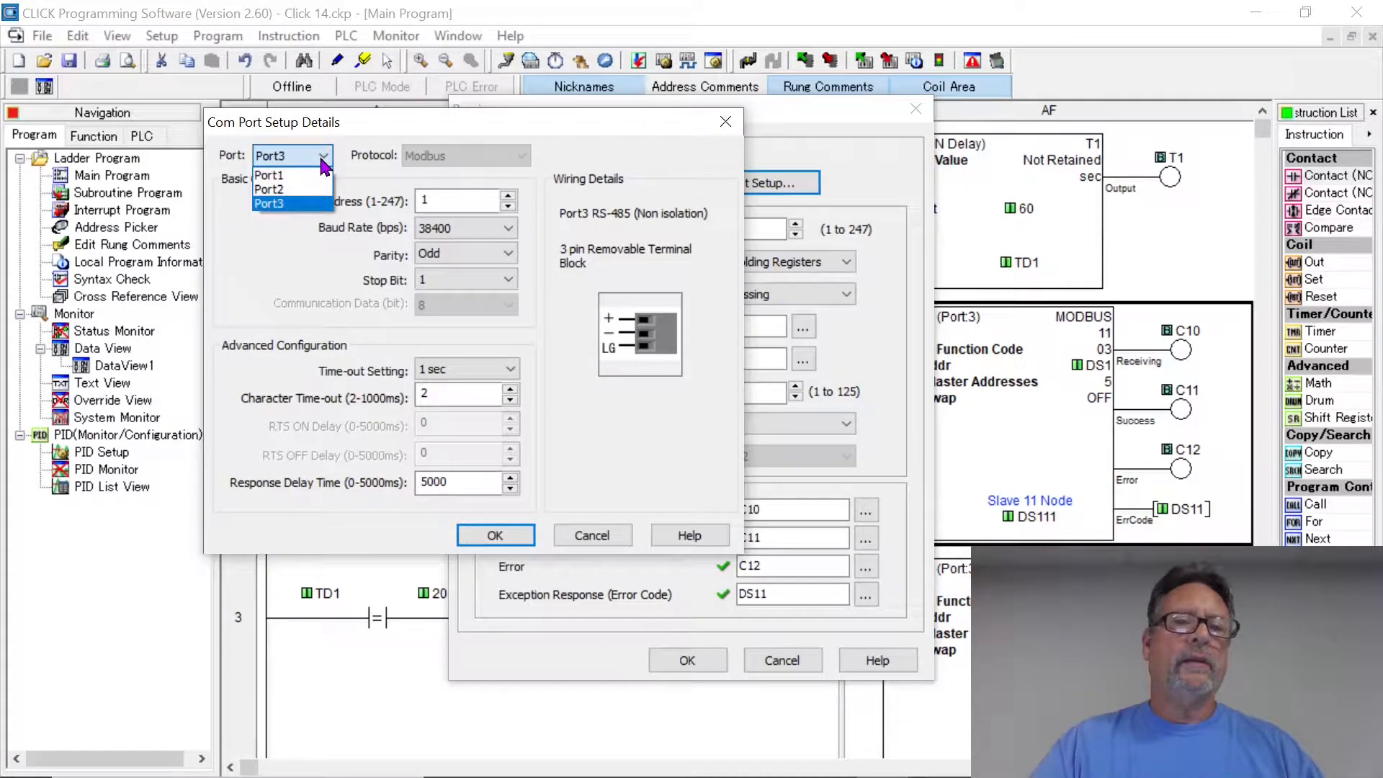
{"action": "left_click", "coordinate": [299, 191]}
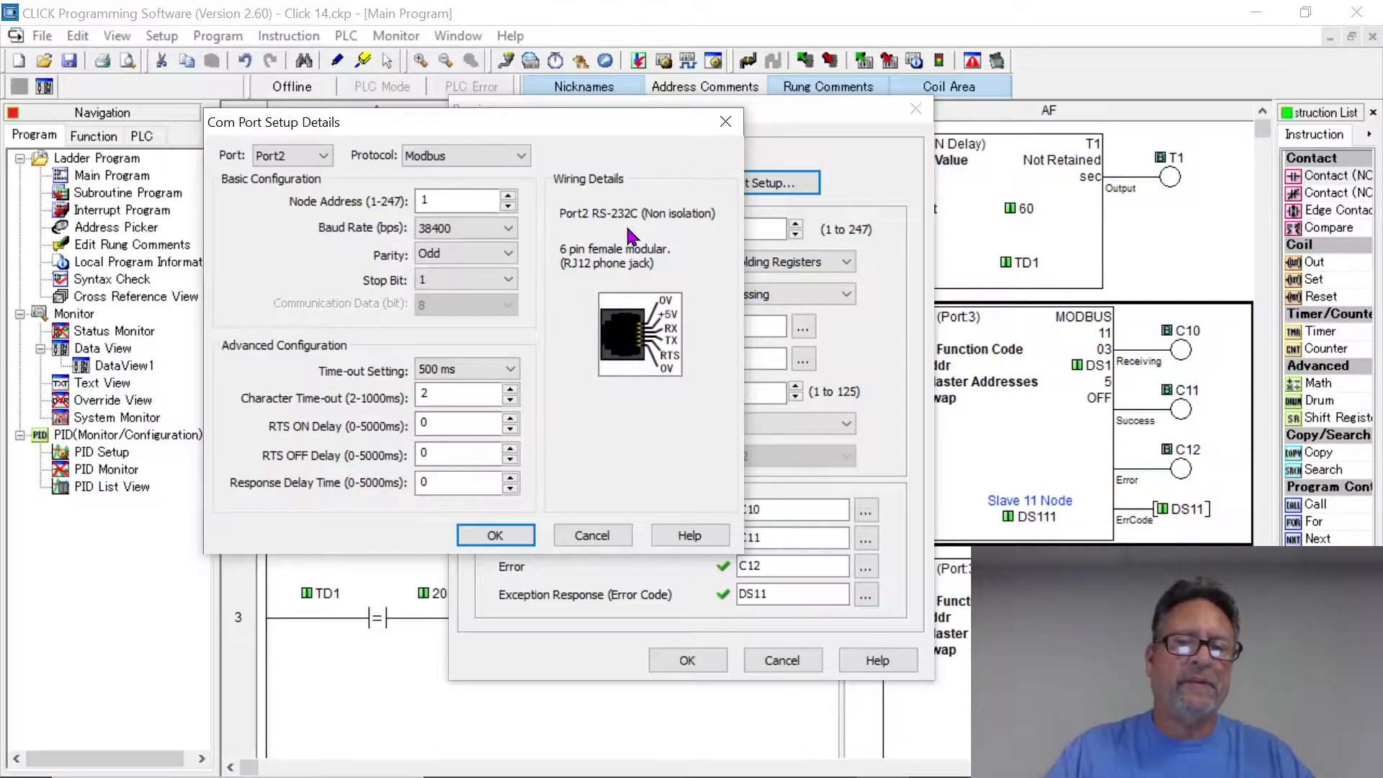
{"action": "left_click", "coordinate": [325, 165]}
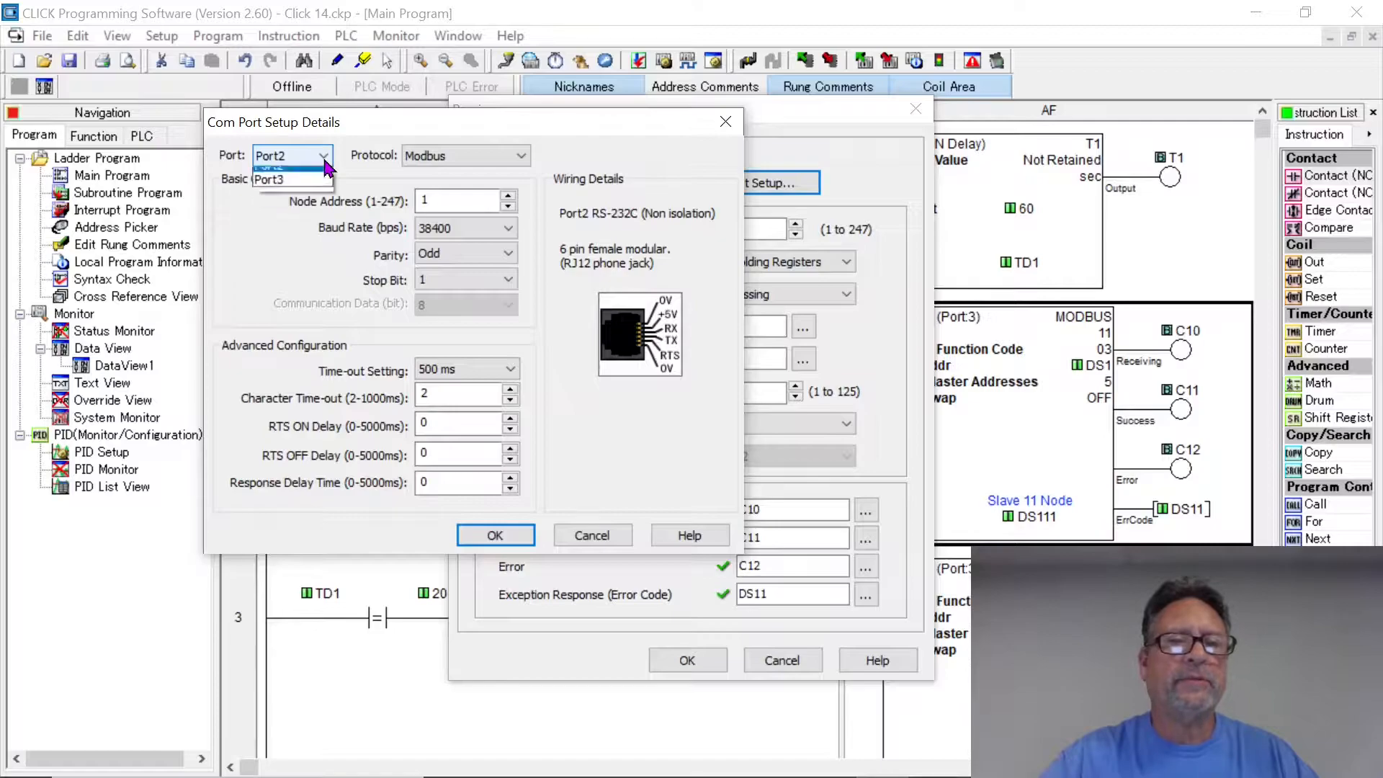
{"action": "left_click", "coordinate": [280, 204]}
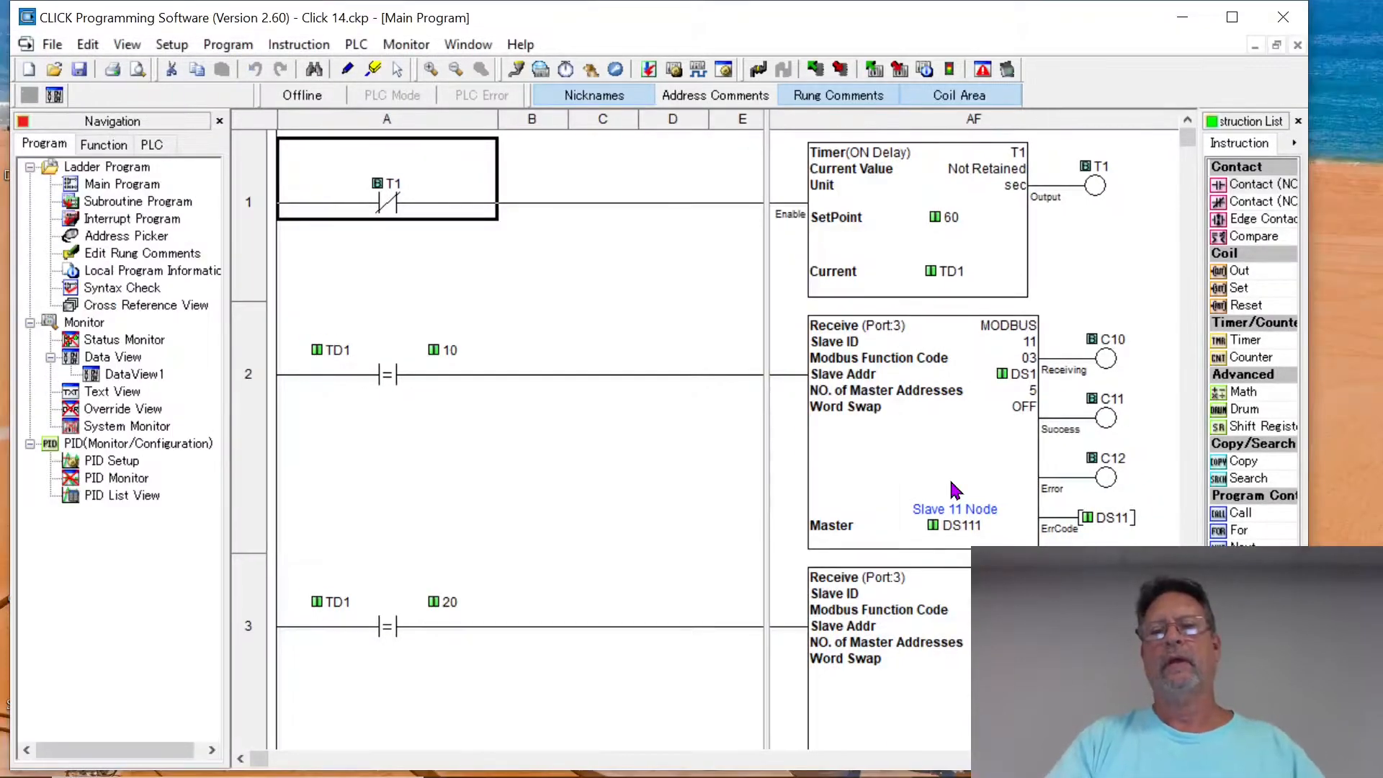
Open the rung 2 Receive instruction and inspect its Port3 communication settings without changing them.
{"action": "double_click", "coordinate": [955, 490]}
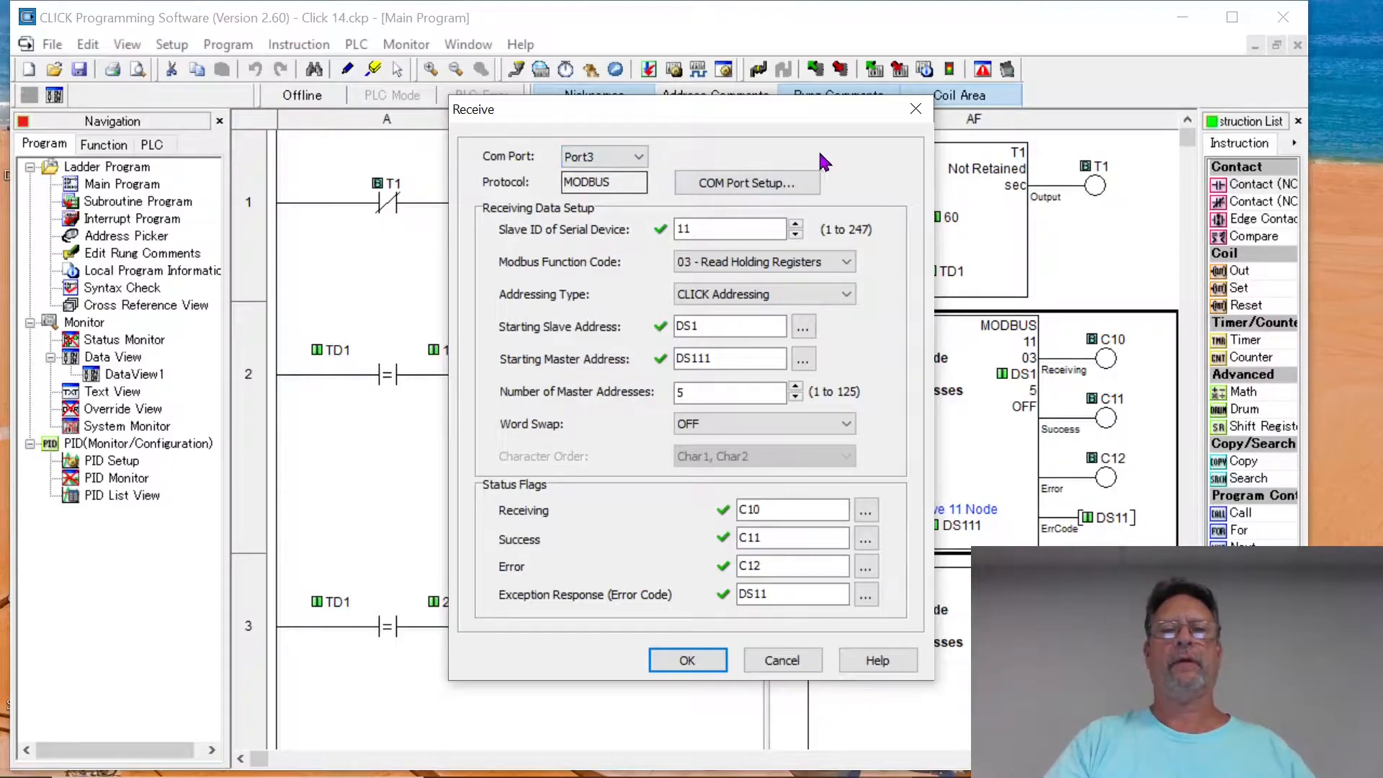
{"action": "left_click", "coordinate": [808, 187]}
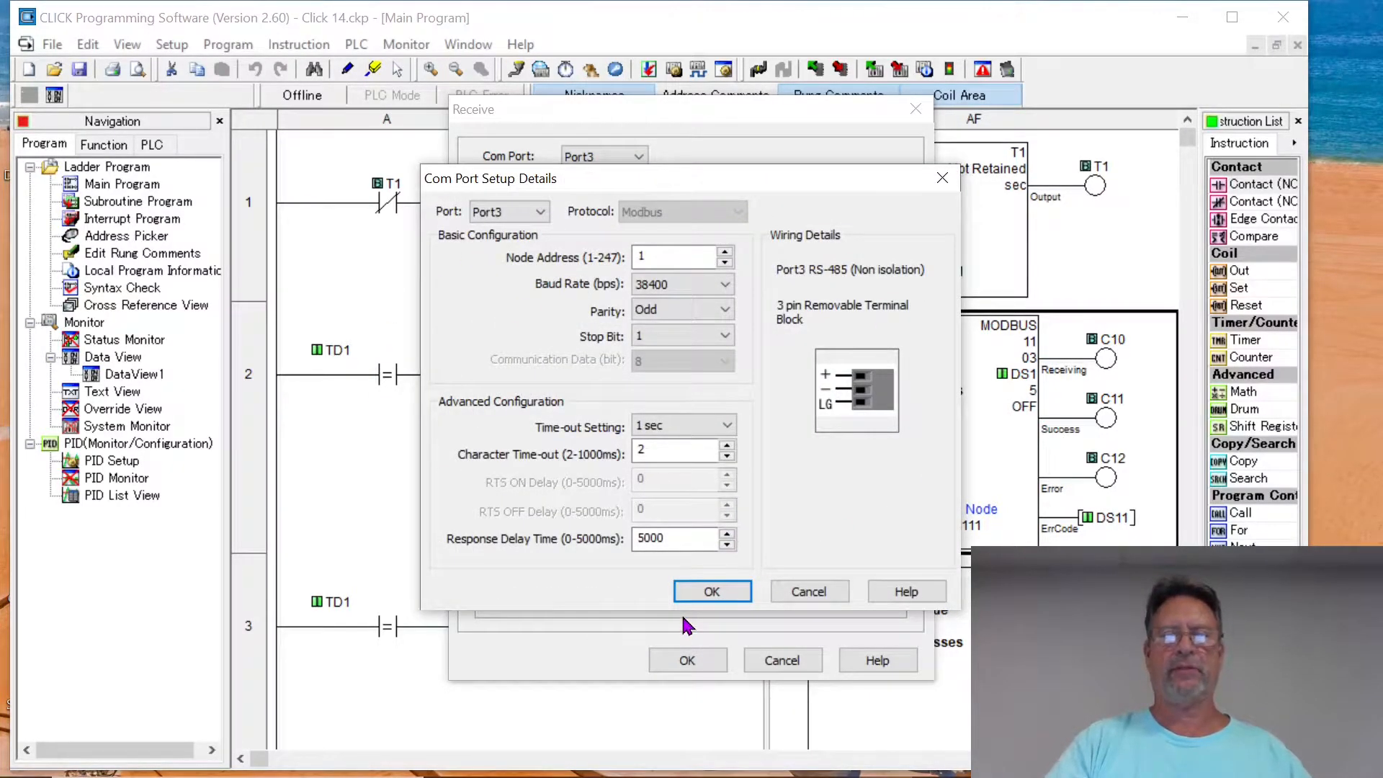
{"action": "left_click", "coordinate": [806, 590]}
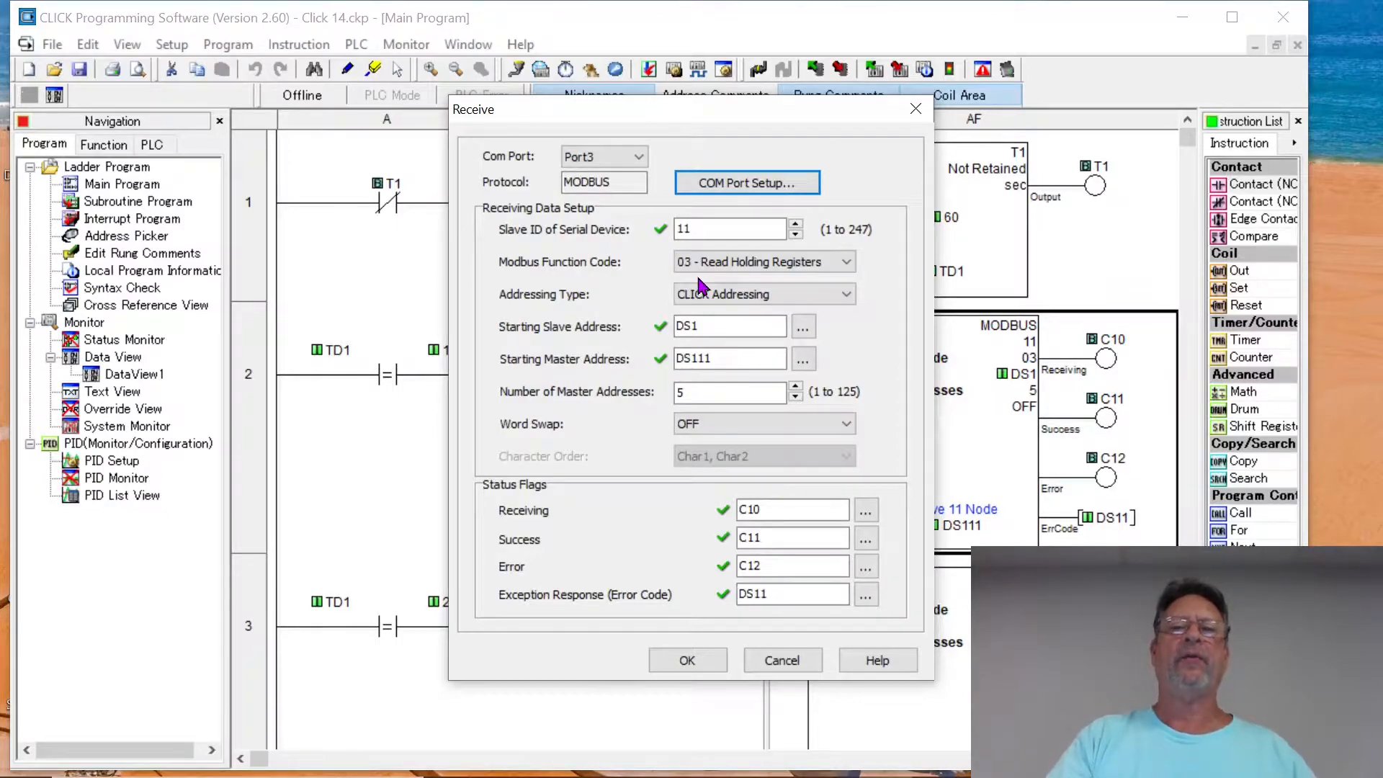
Choose function code 03 - Read Holding Registers and CLICK Addressing for the rung 2 Receive instruction, and accept its settings.
{"action": "left_click", "coordinate": [847, 265]}
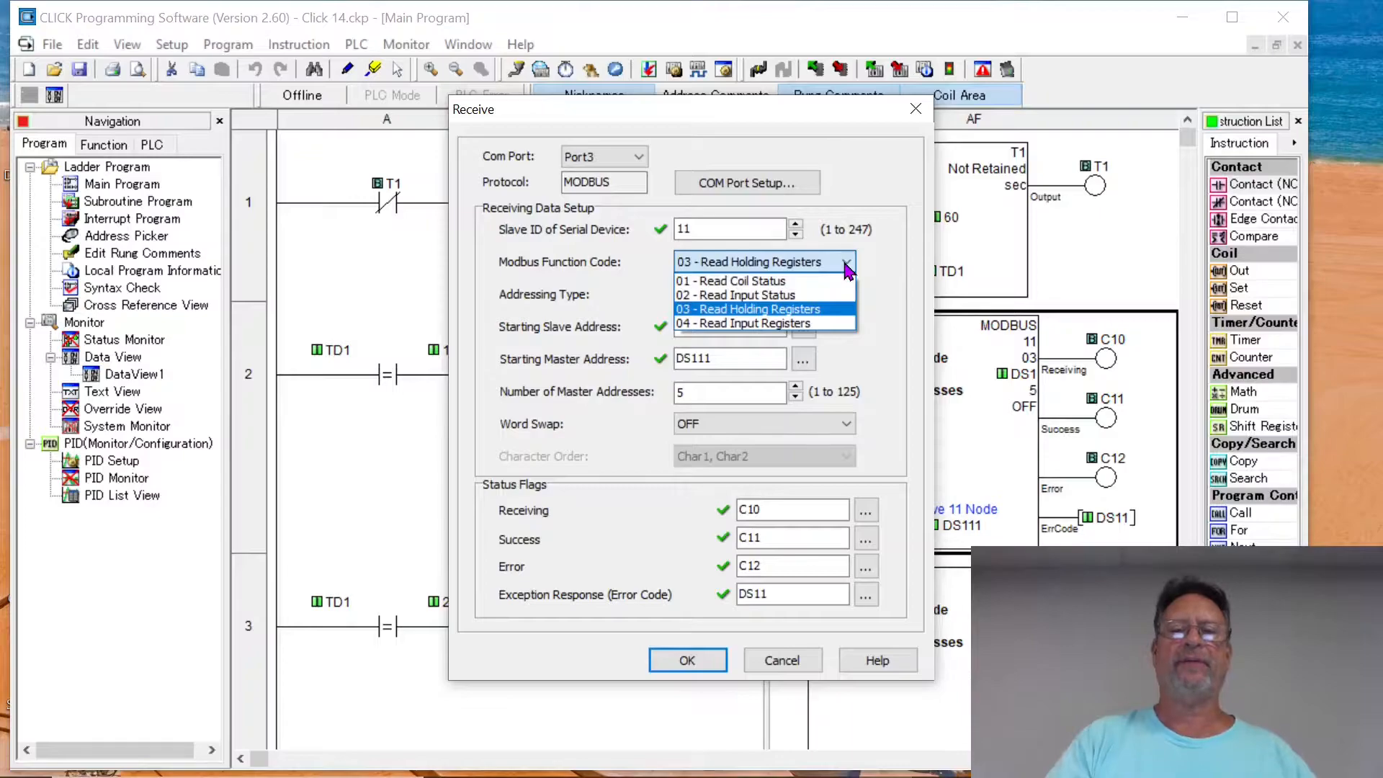
{"action": "left_click", "coordinate": [832, 311]}
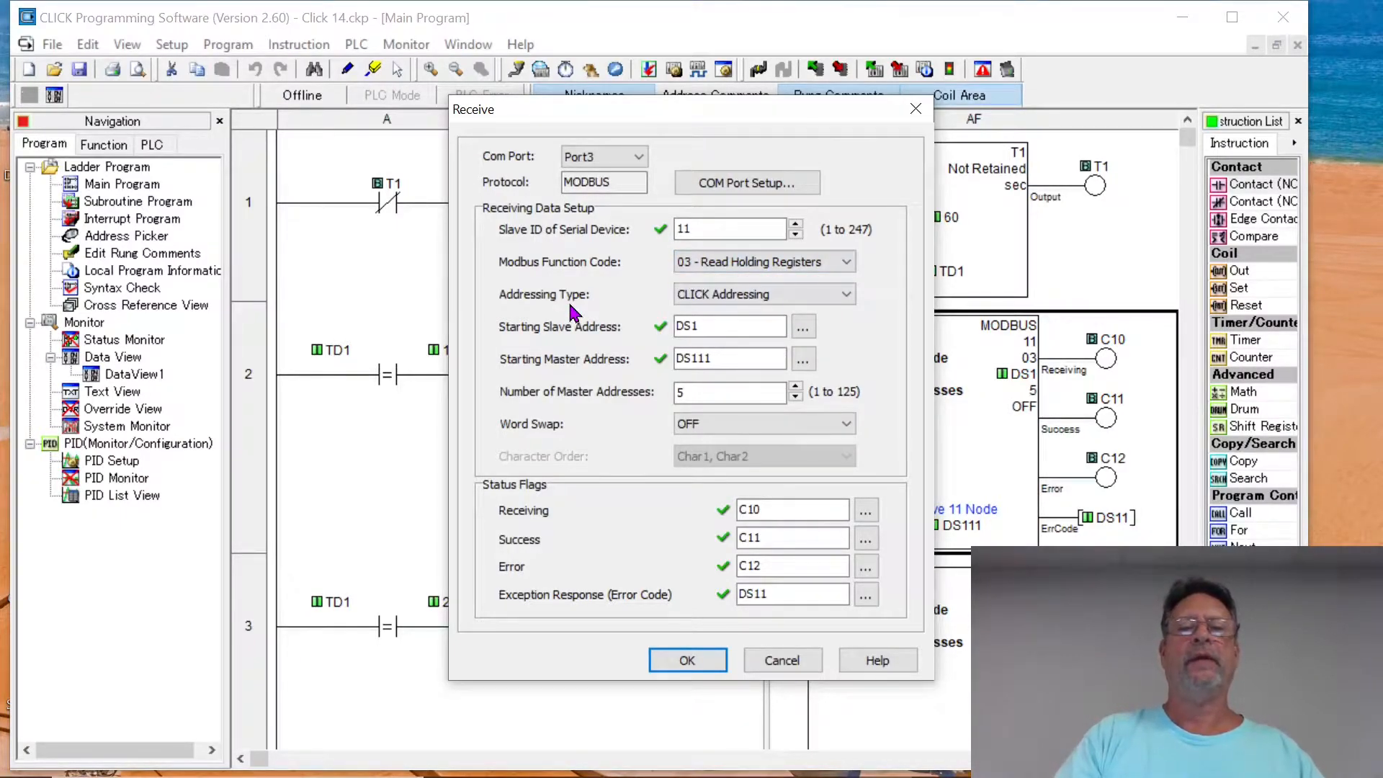
{"action": "left_click", "coordinate": [851, 295]}
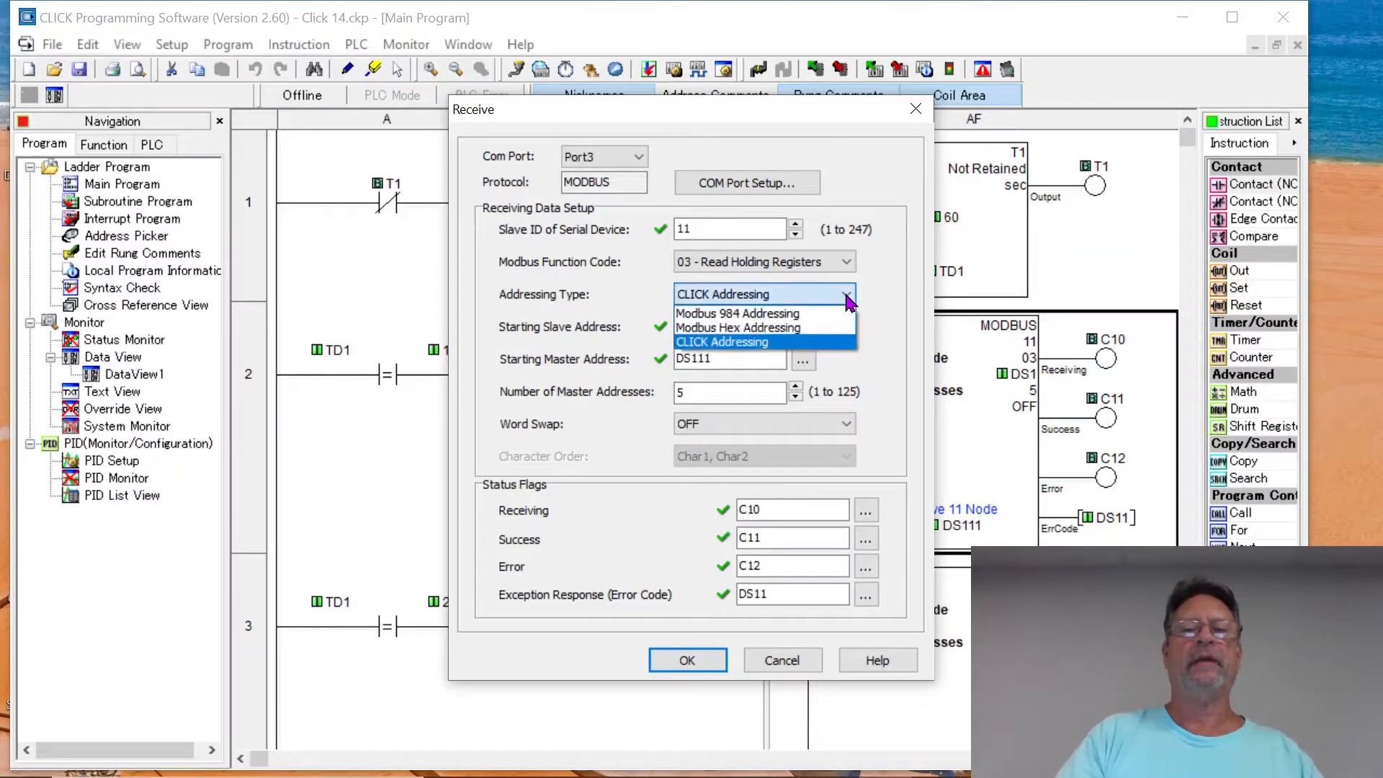
{"action": "left_click", "coordinate": [784, 345]}
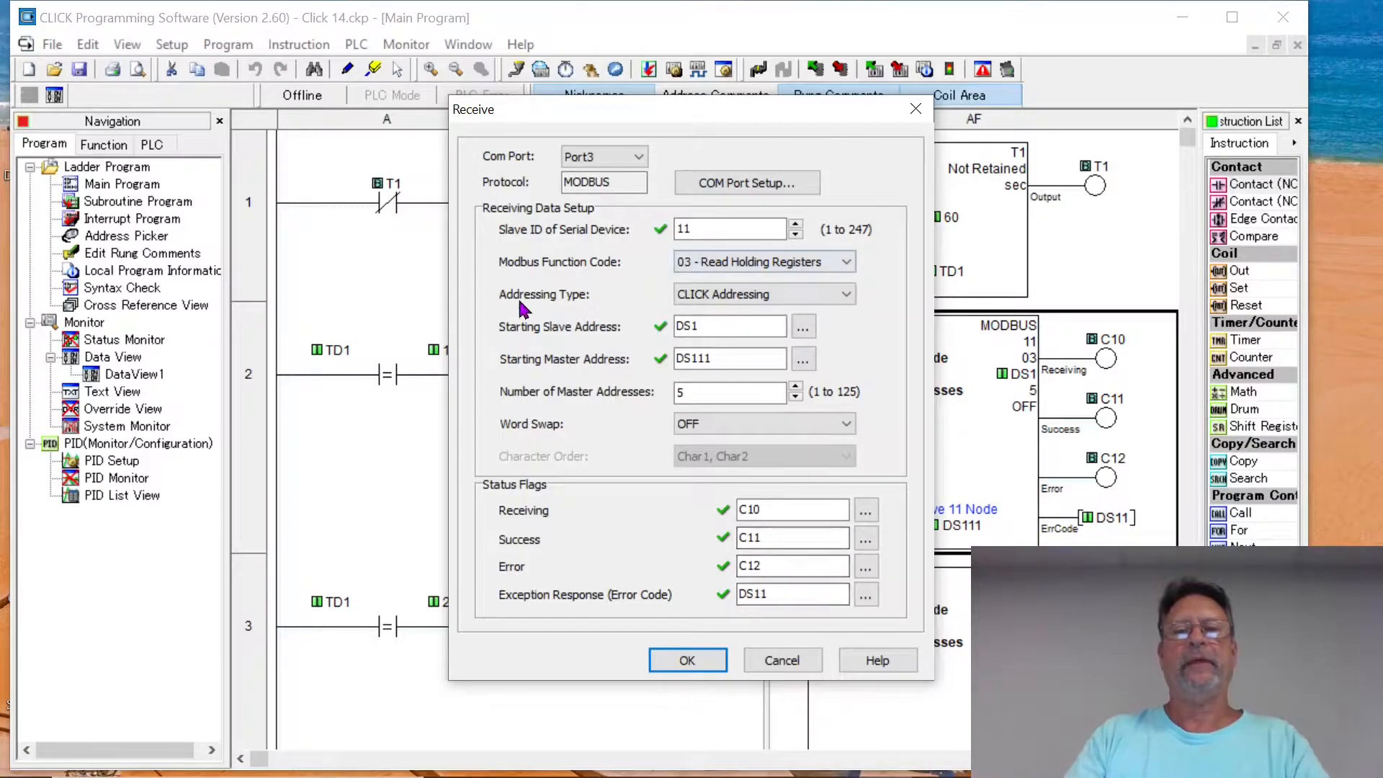
{"action": "left_click", "coordinate": [687, 661]}
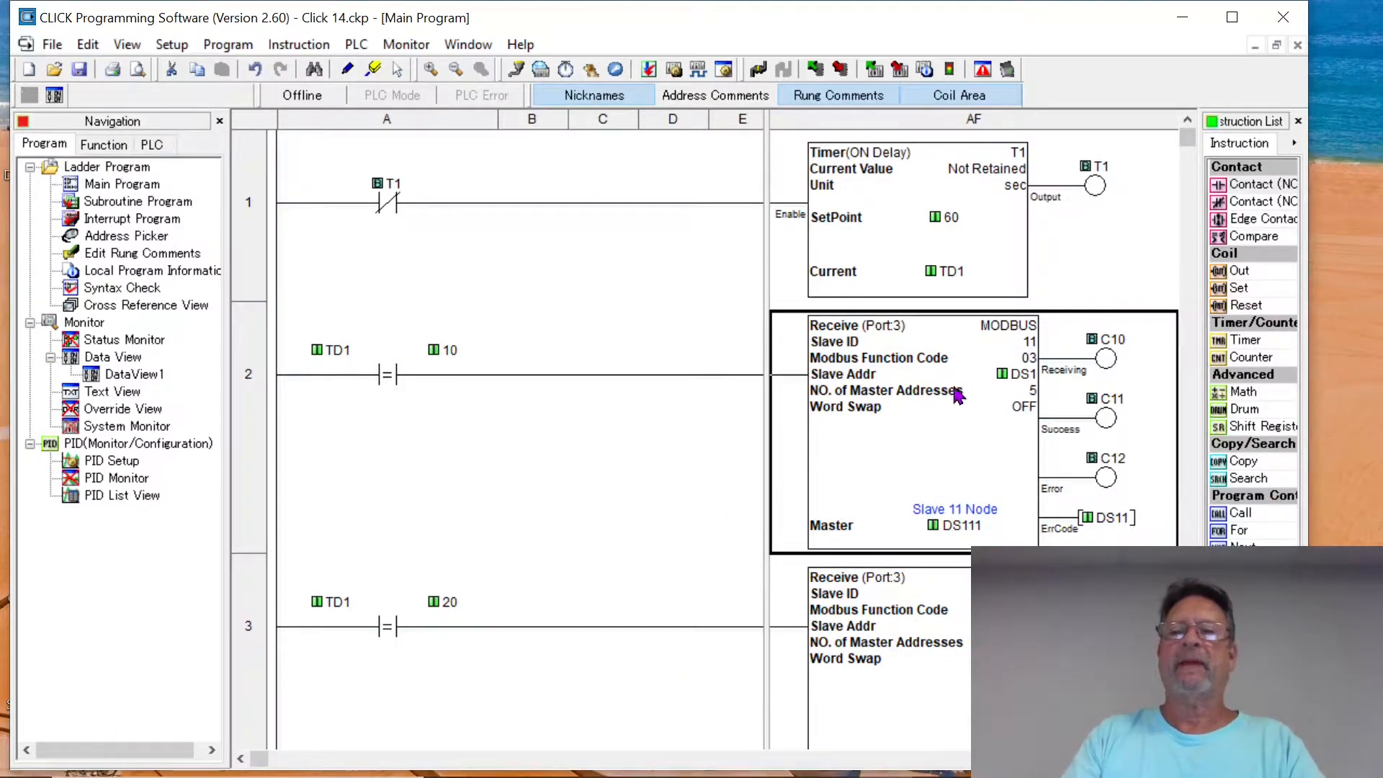
Open the rung 3 Receive instruction, review its data setup and status flags, and close it without changes.
{"action": "left_click", "coordinate": [901, 641]}
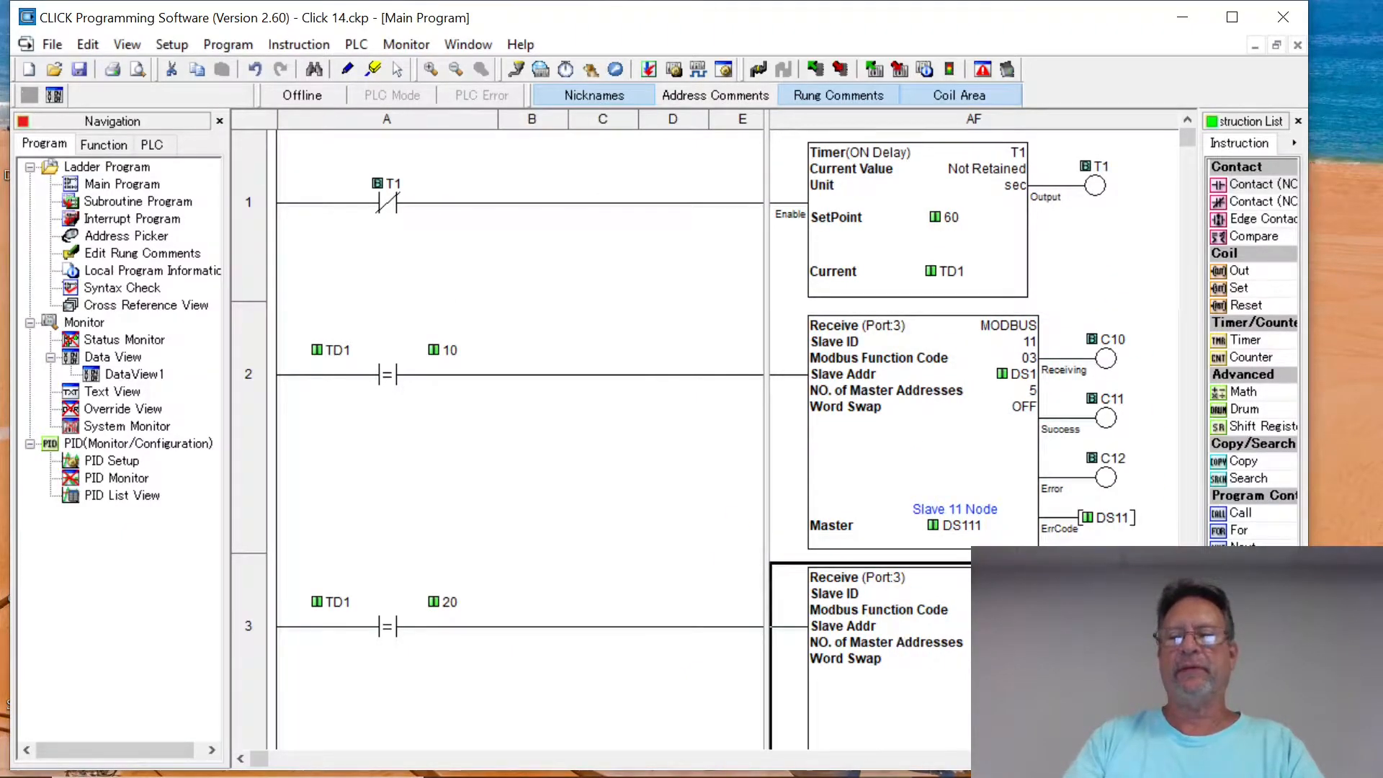
{"action": "scroll", "coordinate": [713, 397], "scroll_direction": "down", "scroll_amount": 3}
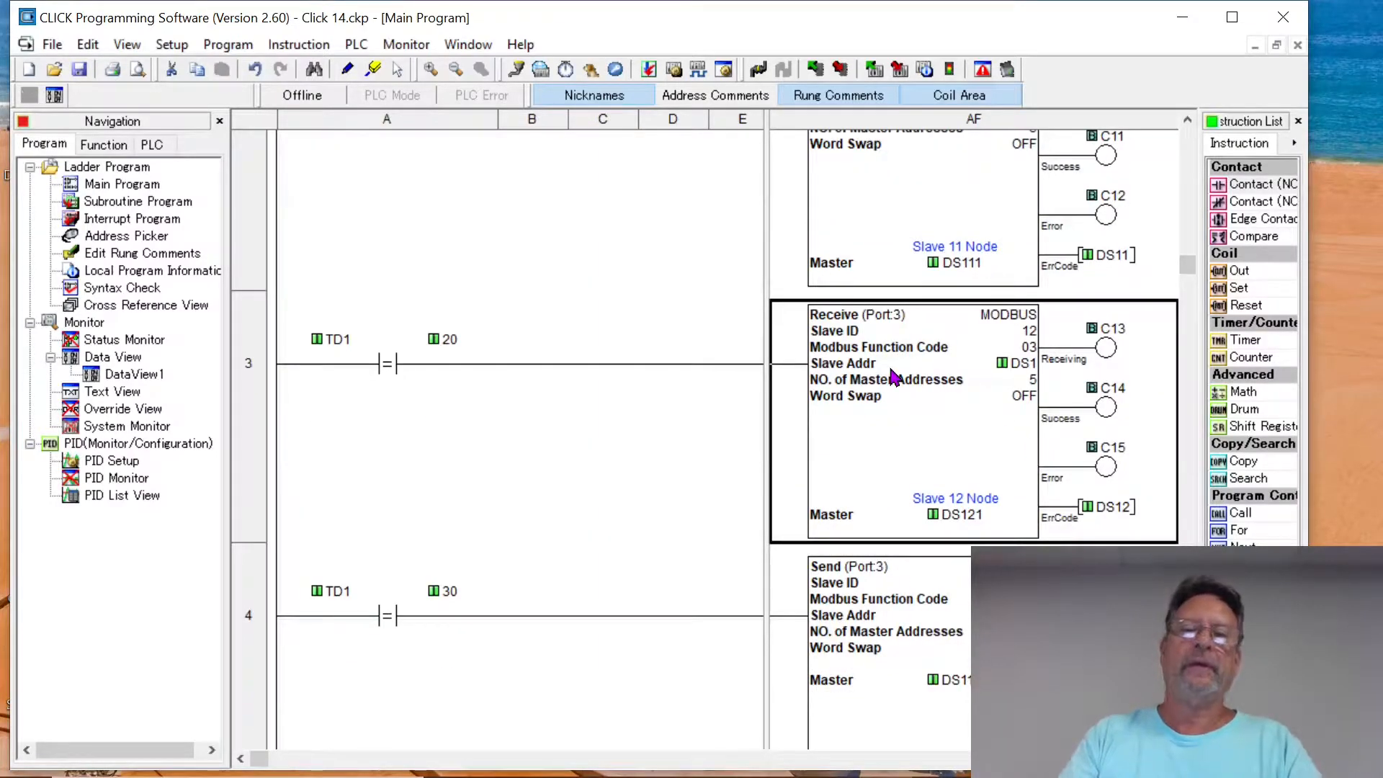
{"action": "double_click", "coordinate": [913, 387]}
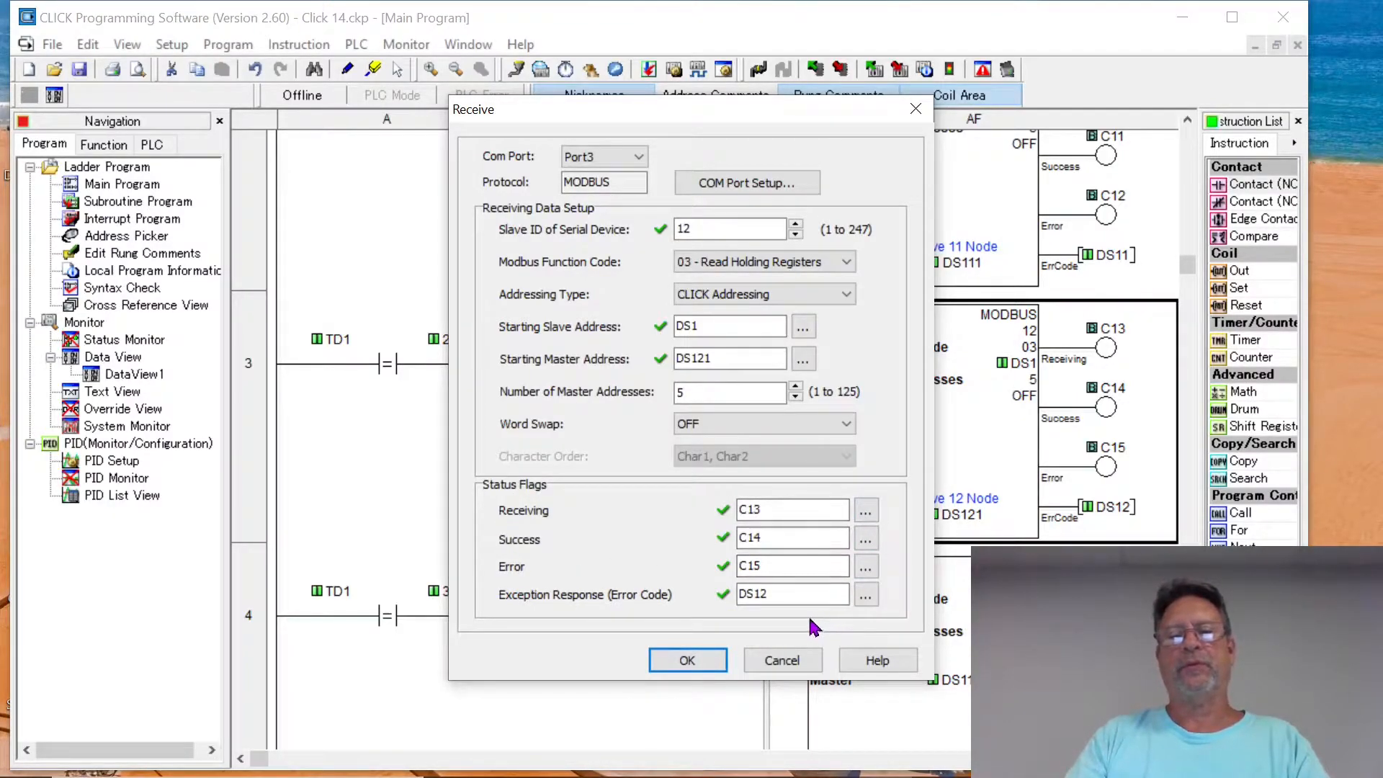
{"action": "left_click", "coordinate": [769, 665]}
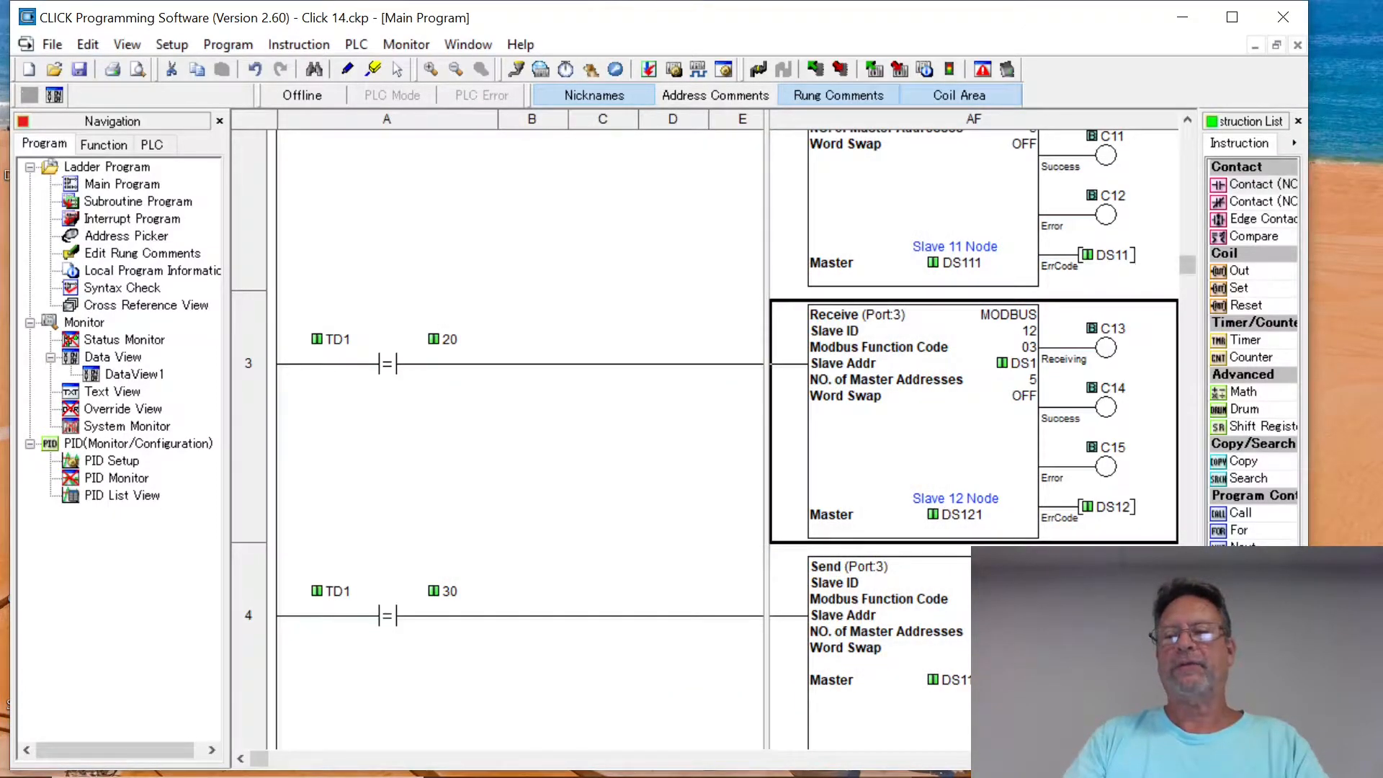
Examine the Send instructions on rungs 4 and 5, and return to the first rung of the ladder.
{"action": "scroll", "coordinate": [706, 433], "scroll_direction": "down", "scroll_amount": 3}
{"action": "scroll", "coordinate": [706, 433], "scroll_direction": "down", "scroll_amount": 2}
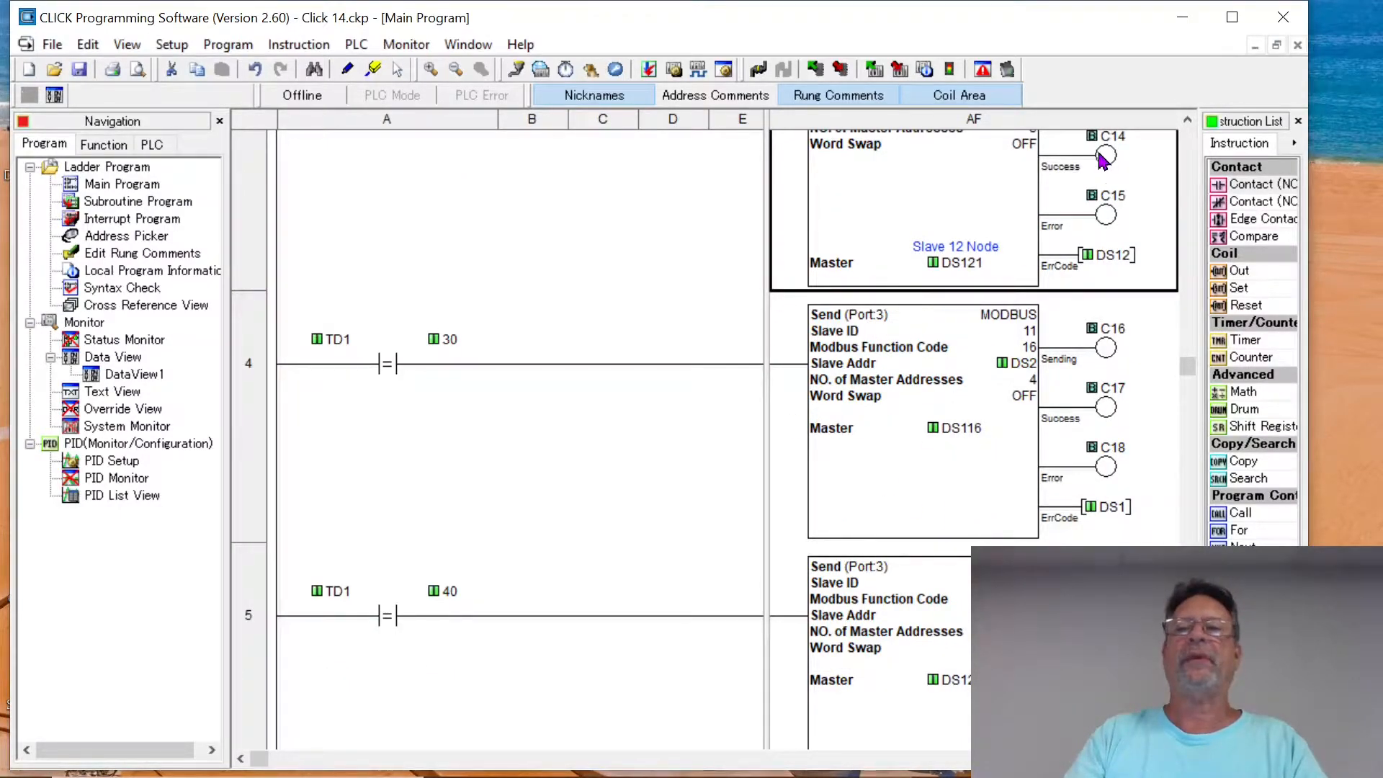
{"action": "left_click", "coordinate": [1188, 119]}
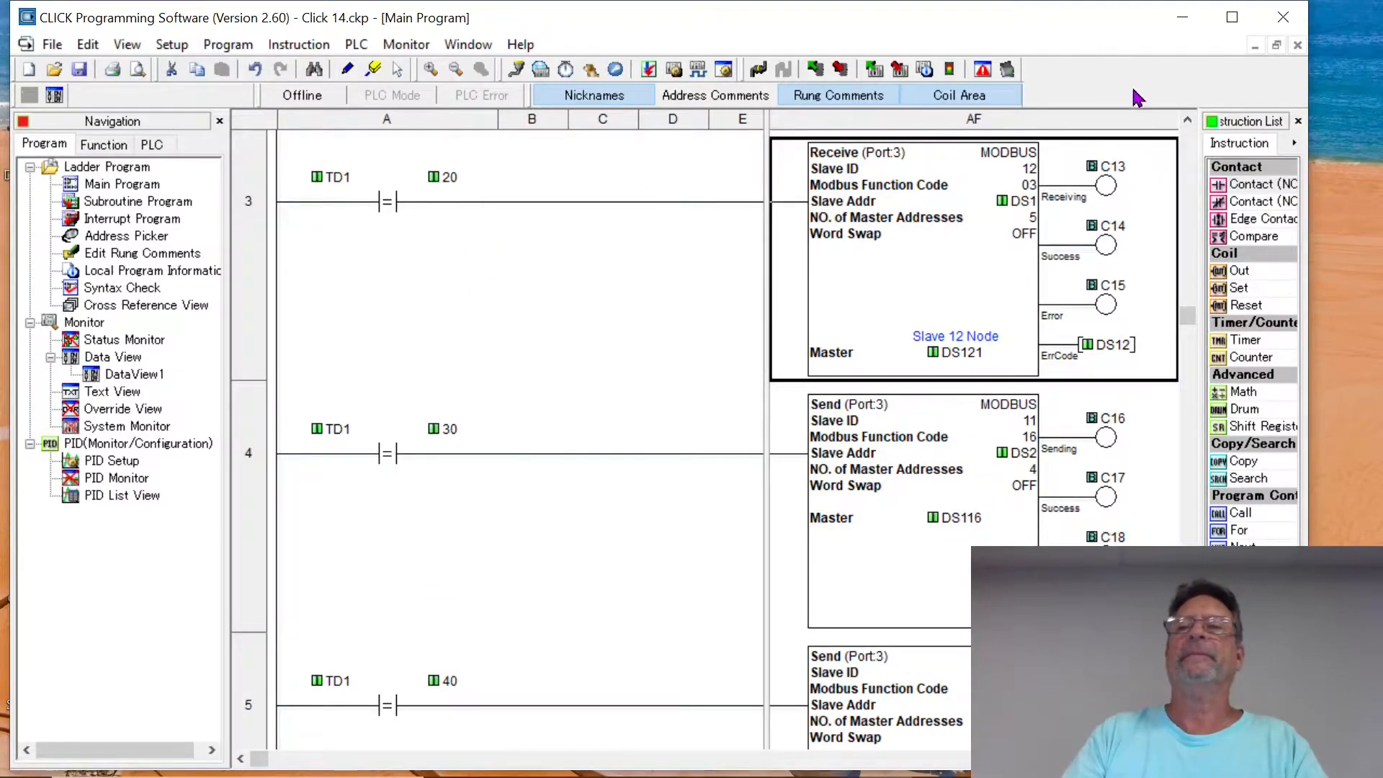
{"action": "left_click", "coordinate": [1187, 119]}
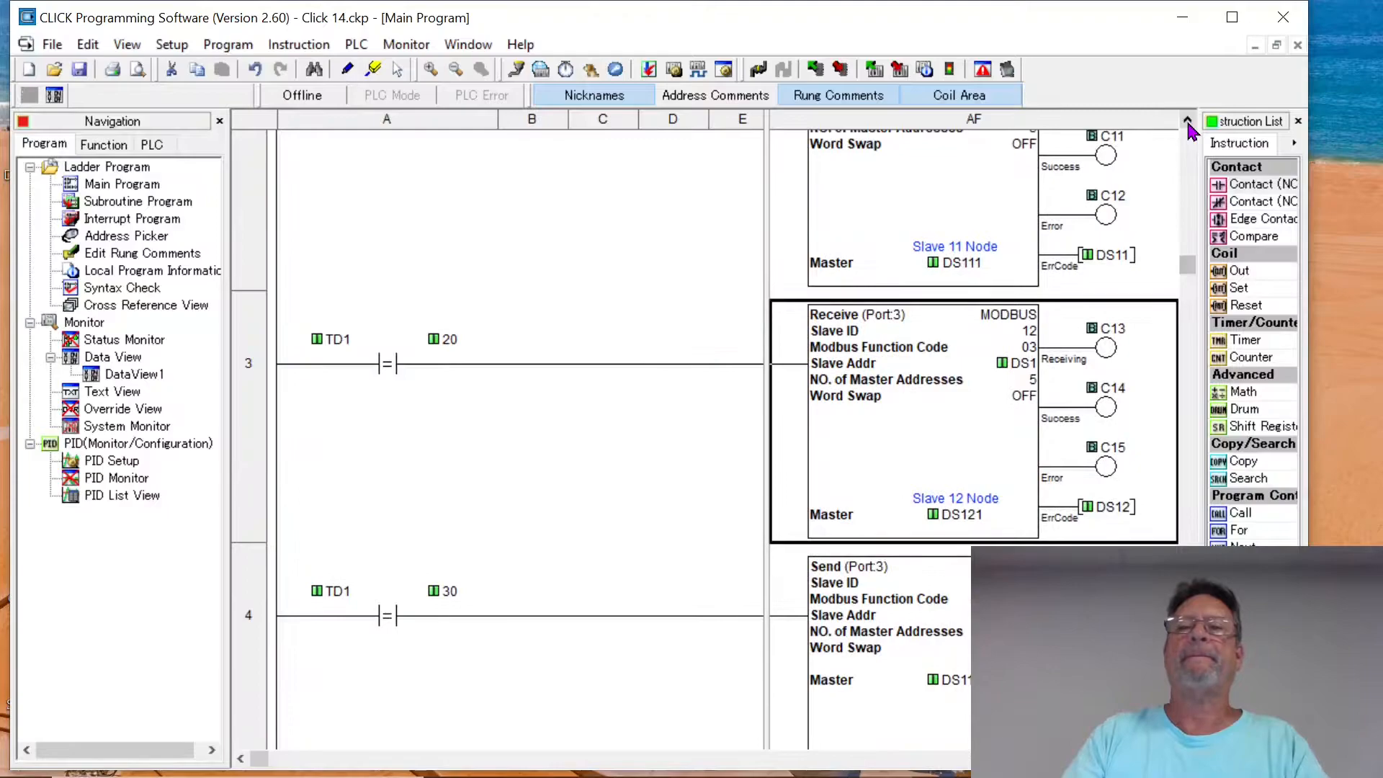
{"action": "left_click", "coordinate": [1187, 120]}
{"action": "left_click", "coordinate": [1187, 119]}
{"action": "left_click", "coordinate": [1187, 119]}
{"action": "left_click", "coordinate": [1187, 120]}
{"action": "left_click", "coordinate": [1187, 120]}
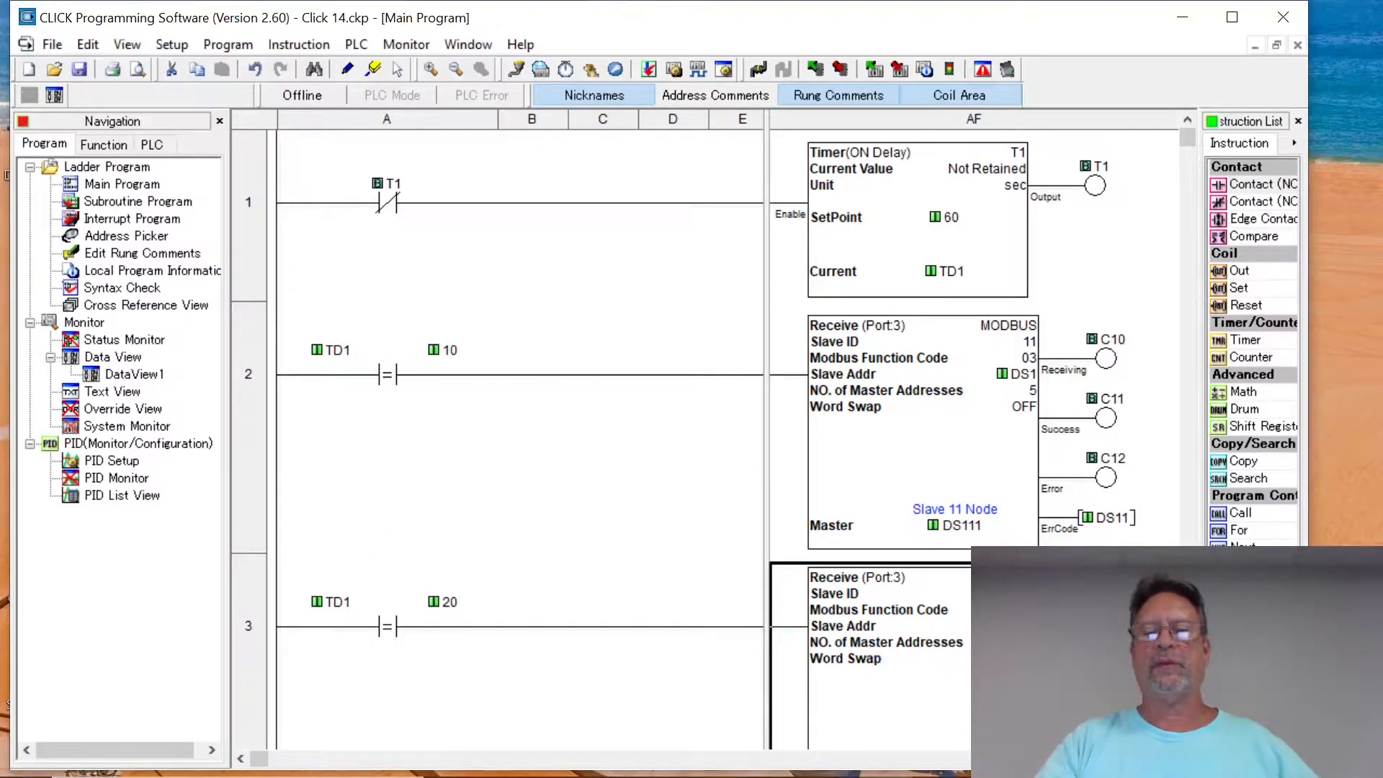
Review the rung 4 Send instruction, choosing function code 16 - Write Multiple Registers, and accept its settings.
{"action": "scroll", "coordinate": [713, 439], "scroll_direction": "down", "scroll_amount": 2}
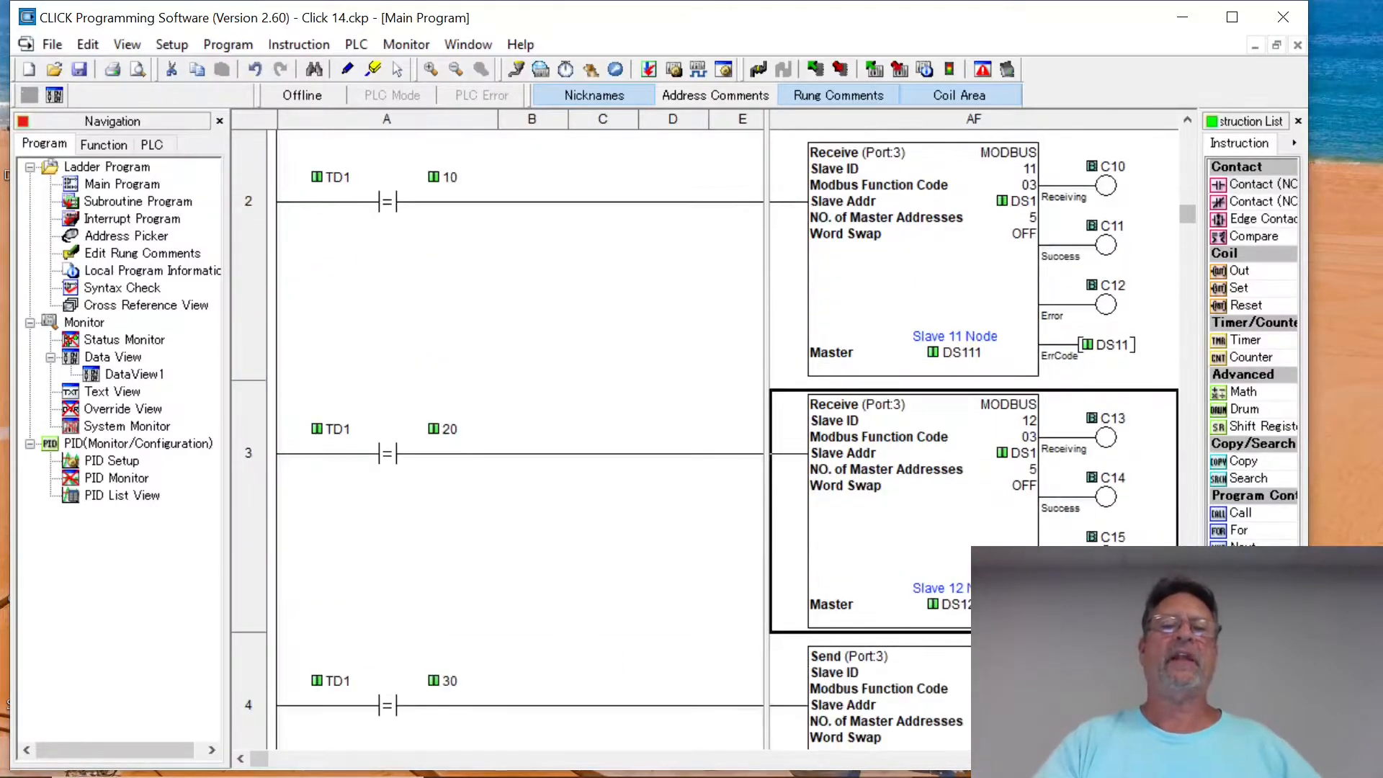
{"action": "scroll", "coordinate": [713, 439], "scroll_direction": "down", "scroll_amount": 3}
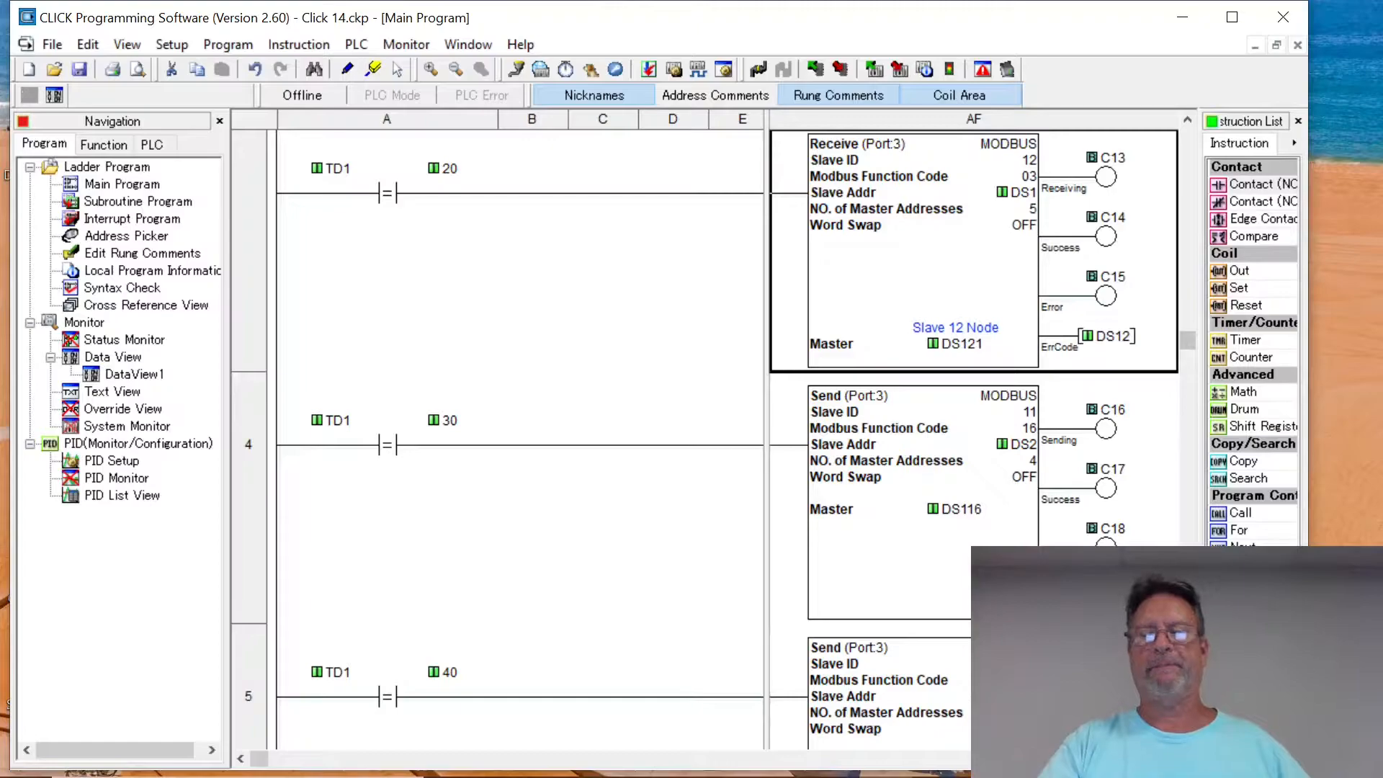
{"action": "scroll", "coordinate": [518, 432], "scroll_direction": "down", "scroll_amount": 3}
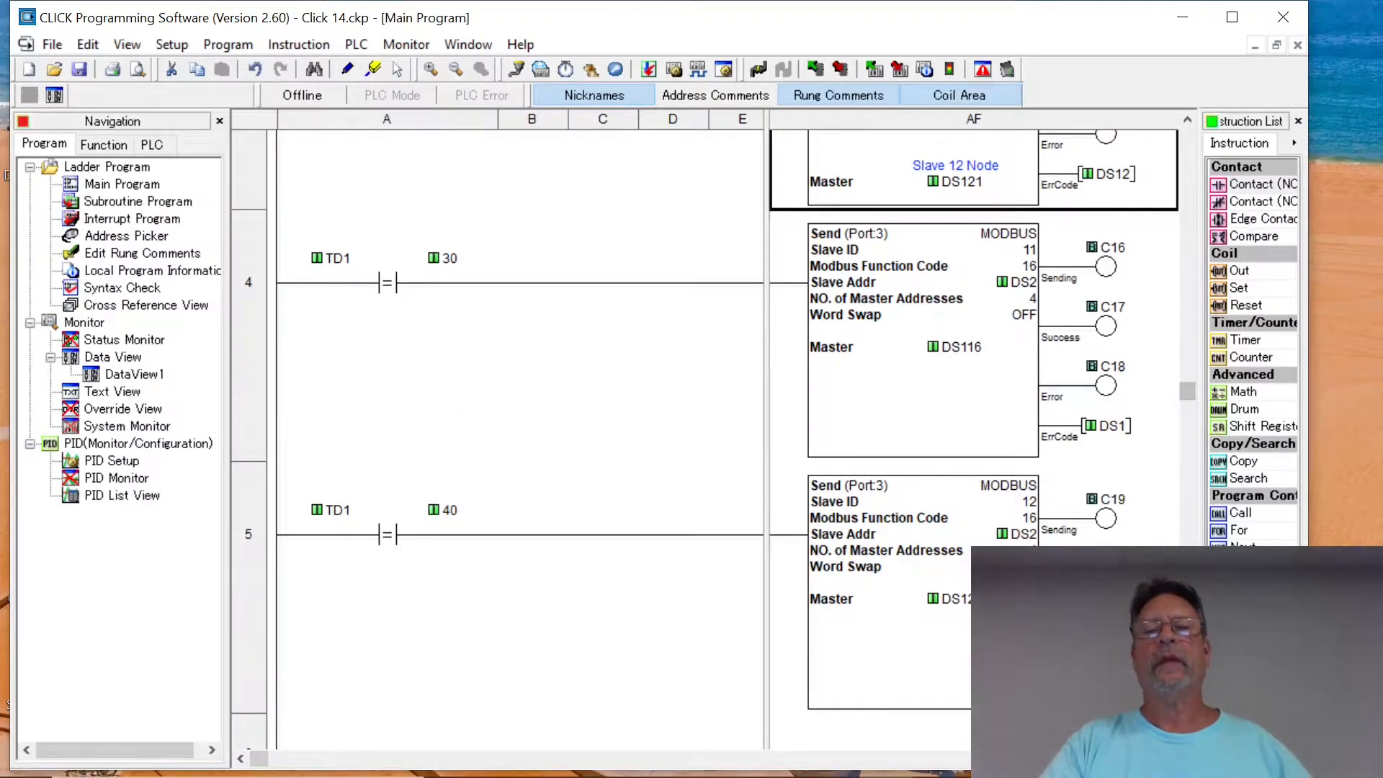
{"action": "double_click", "coordinate": [889, 404]}
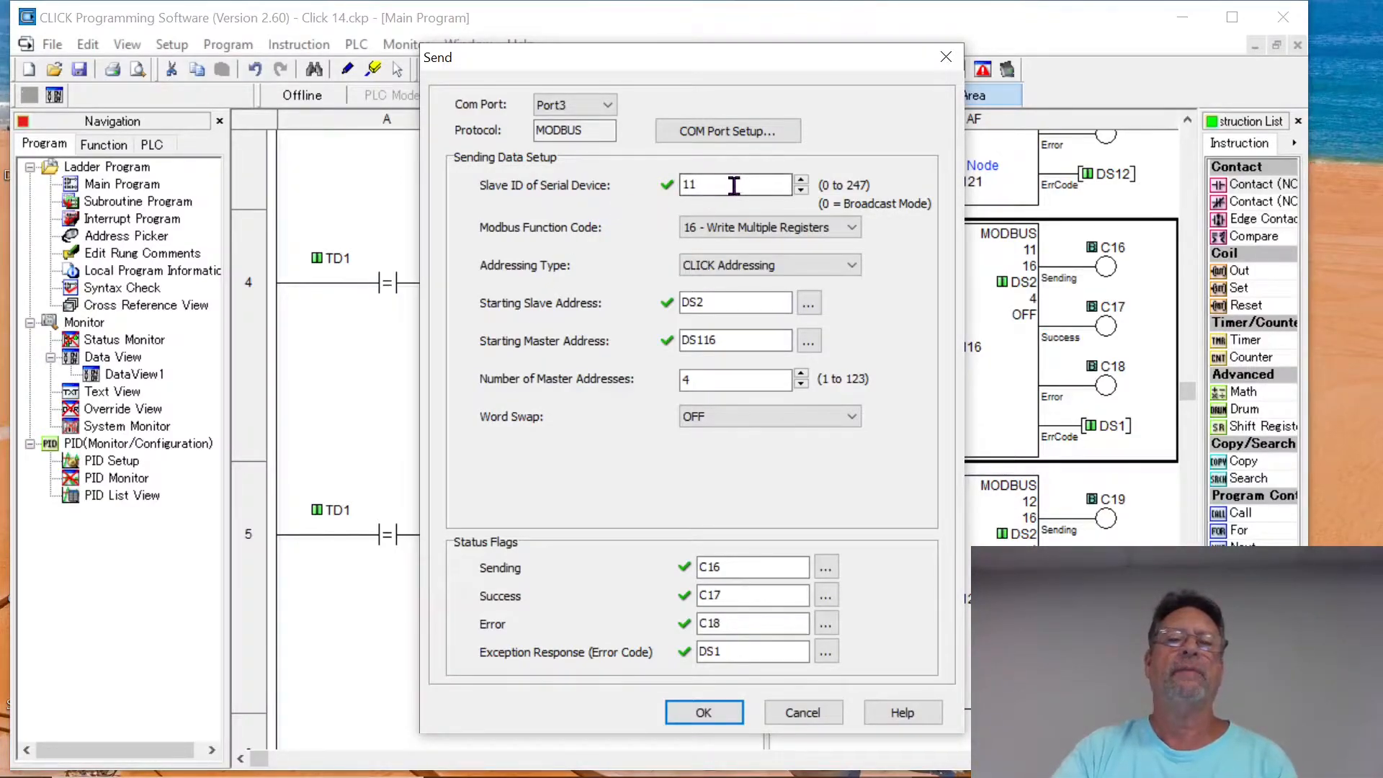
{"action": "left_click", "coordinate": [855, 227]}
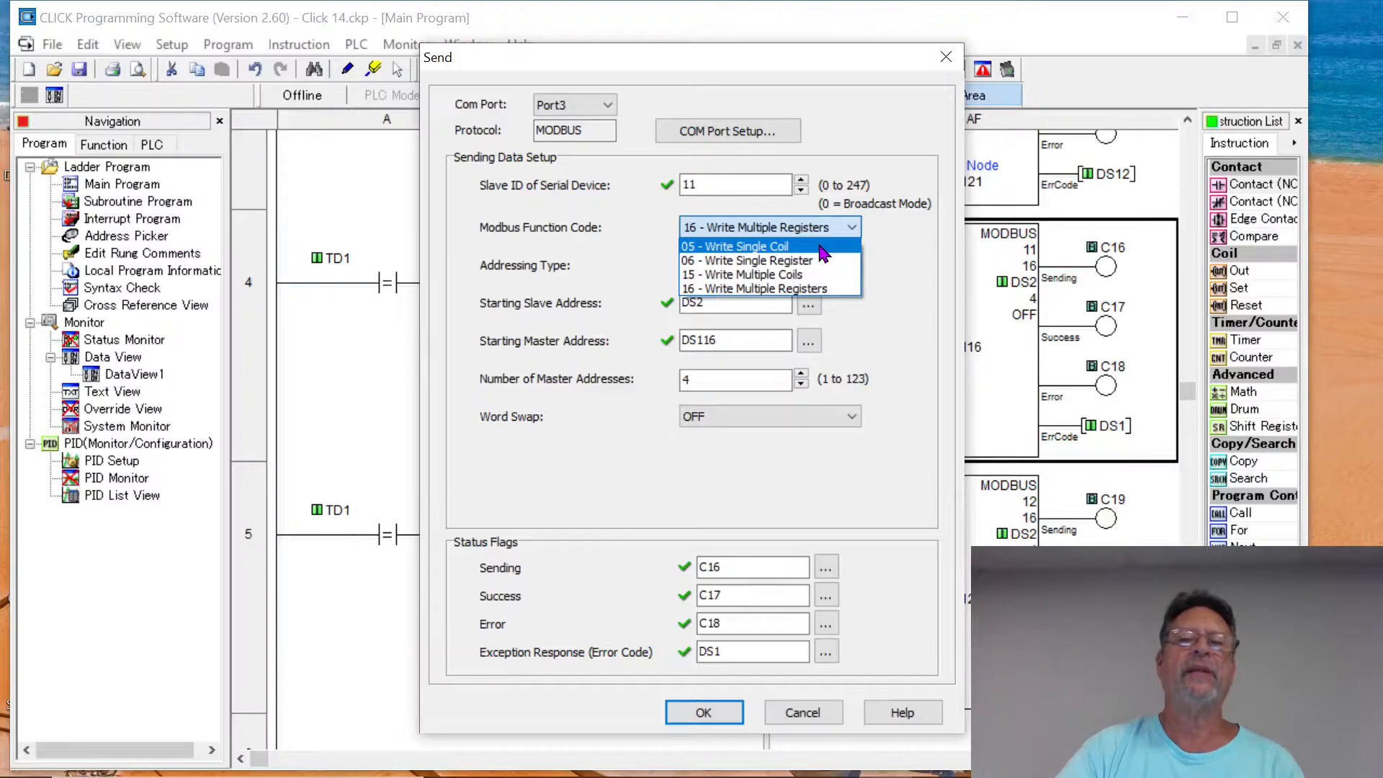
{"action": "left_click", "coordinate": [829, 296]}
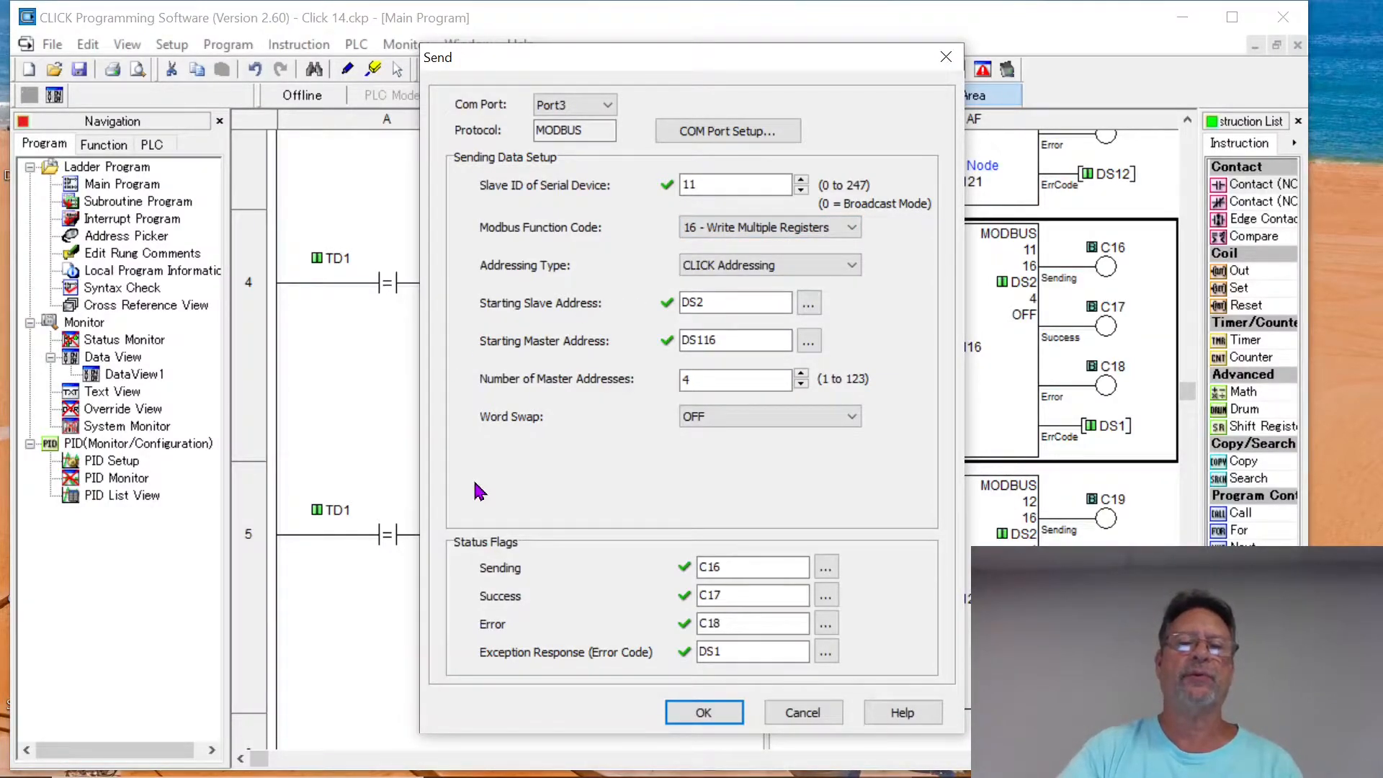
{"action": "left_click", "coordinate": [714, 381]}
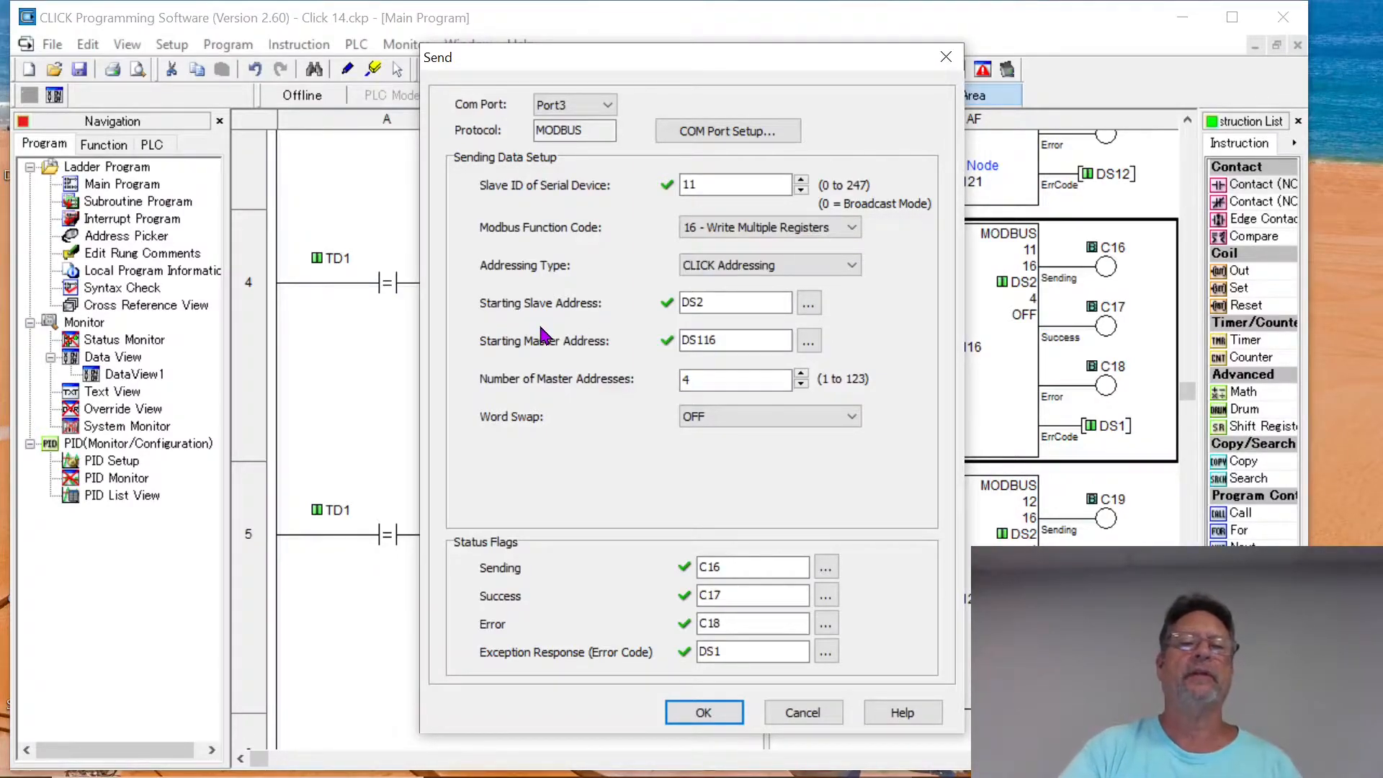
{"action": "left_click", "coordinate": [741, 302]}
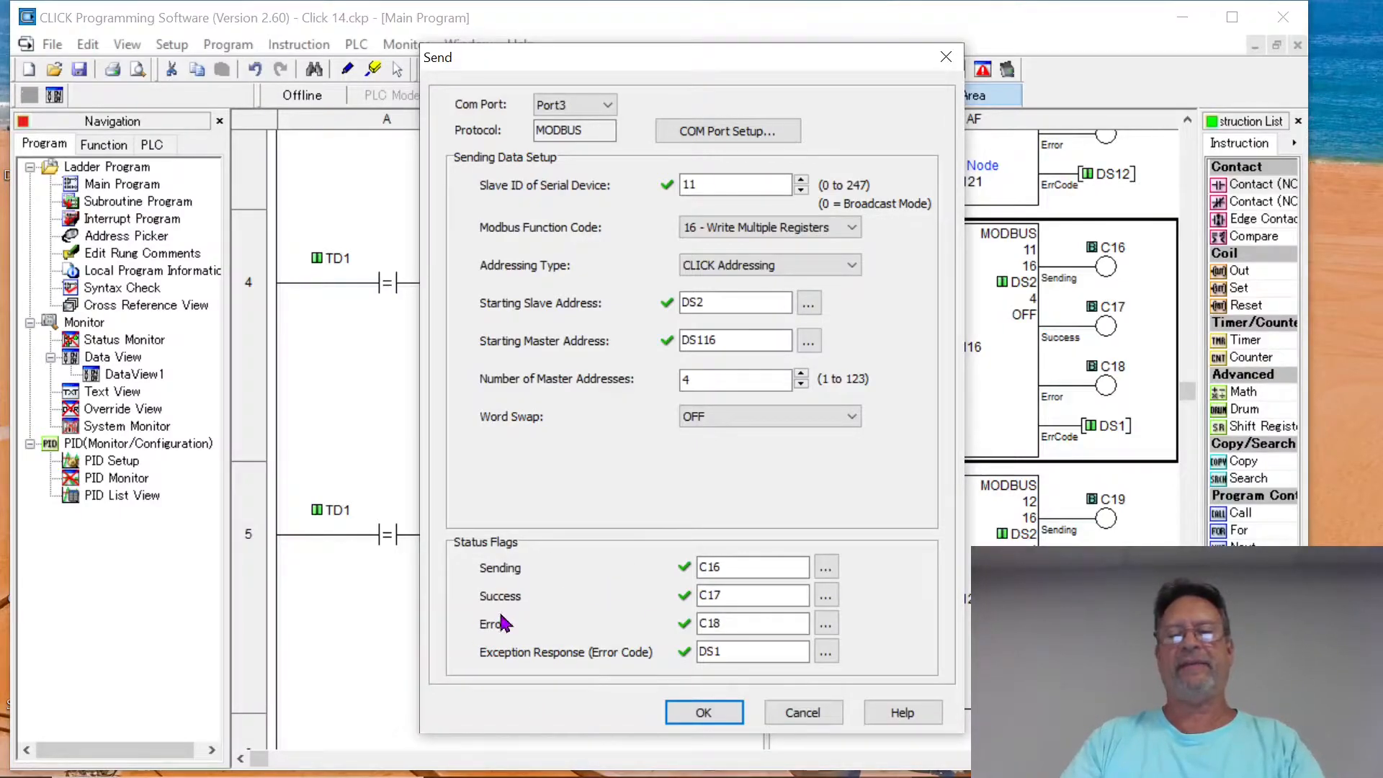
{"action": "left_click", "coordinate": [713, 716]}
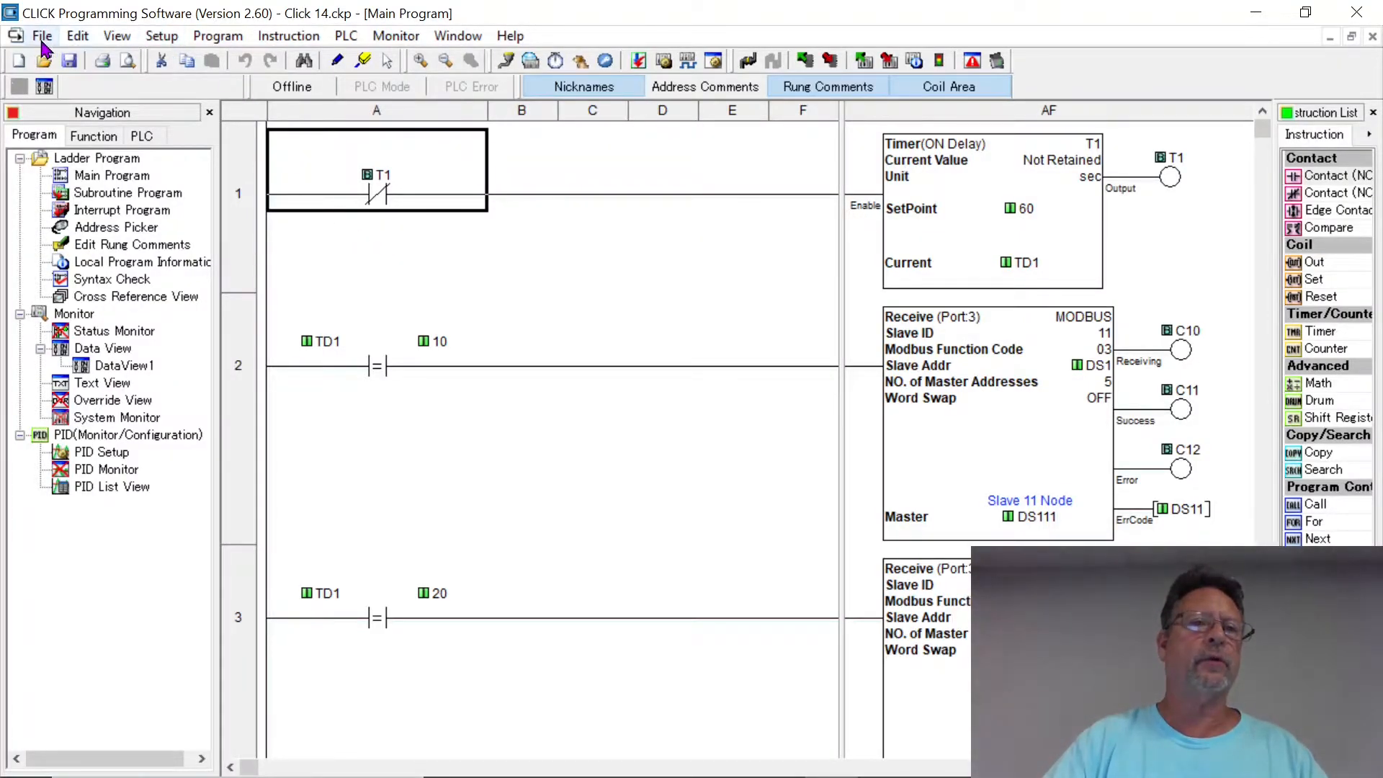
Open the recent project Click 14_11.ckp and review the Copy instructions on its rungs.
{"action": "left_click", "coordinate": [42, 44]}
{"action": "mouse_move", "coordinate": [78, 36]}
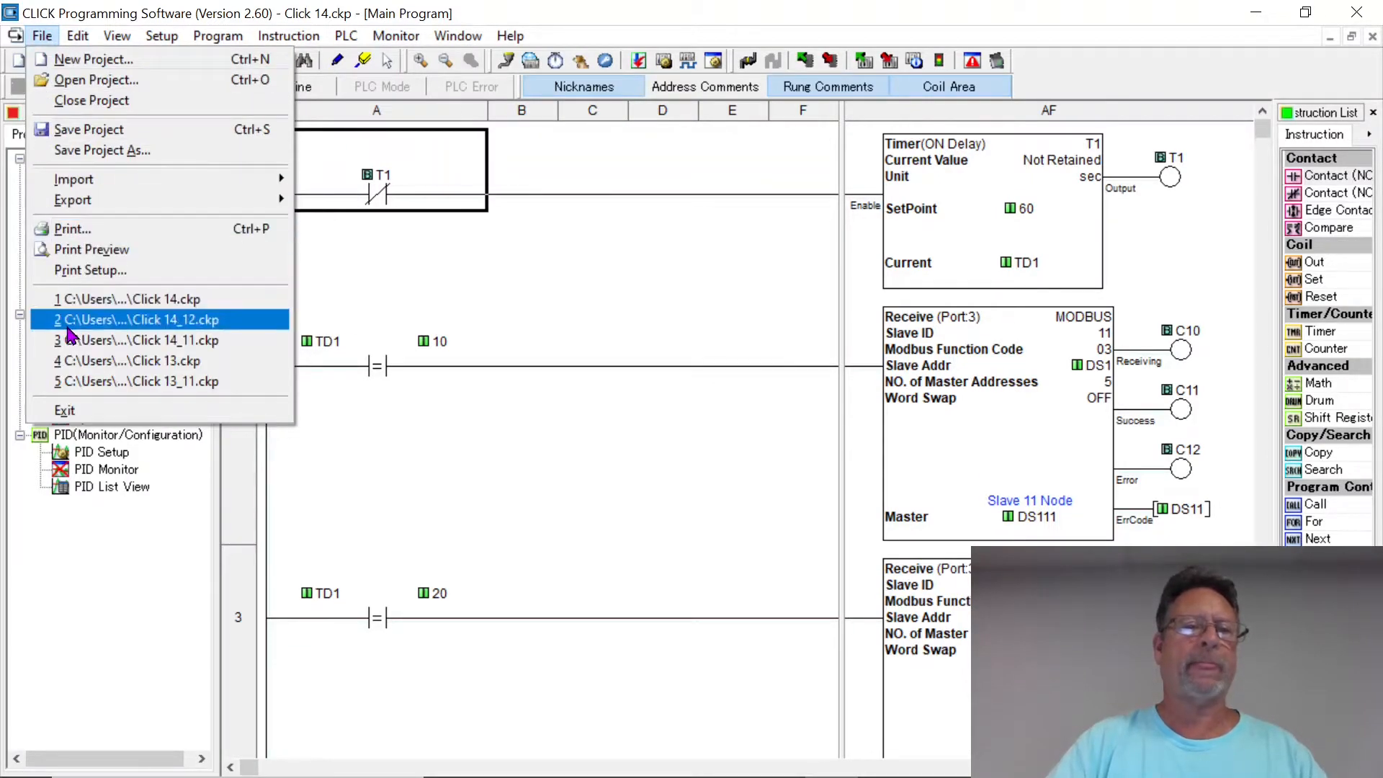
{"action": "left_click", "coordinate": [180, 348]}
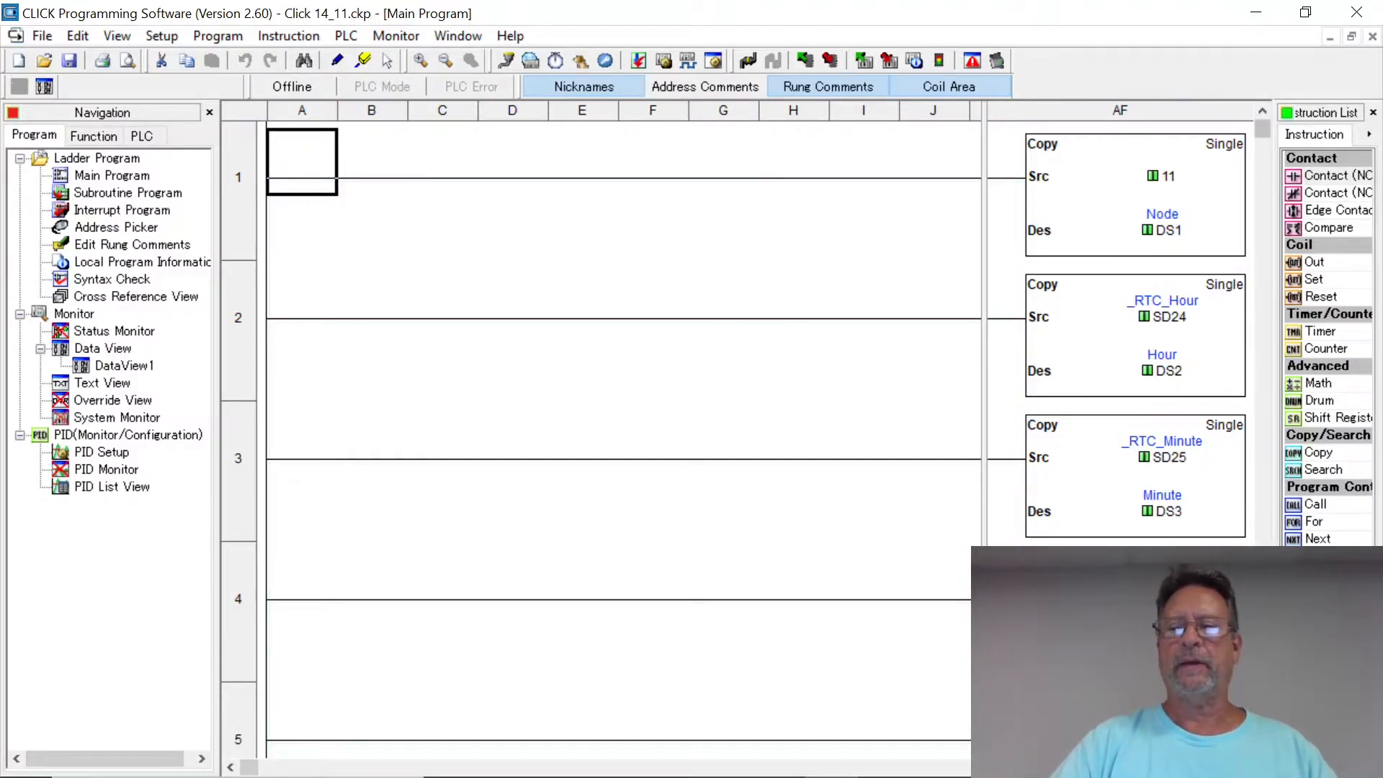
{"action": "scroll", "coordinate": [619, 432], "scroll_direction": "down", "scroll_amount": 1}
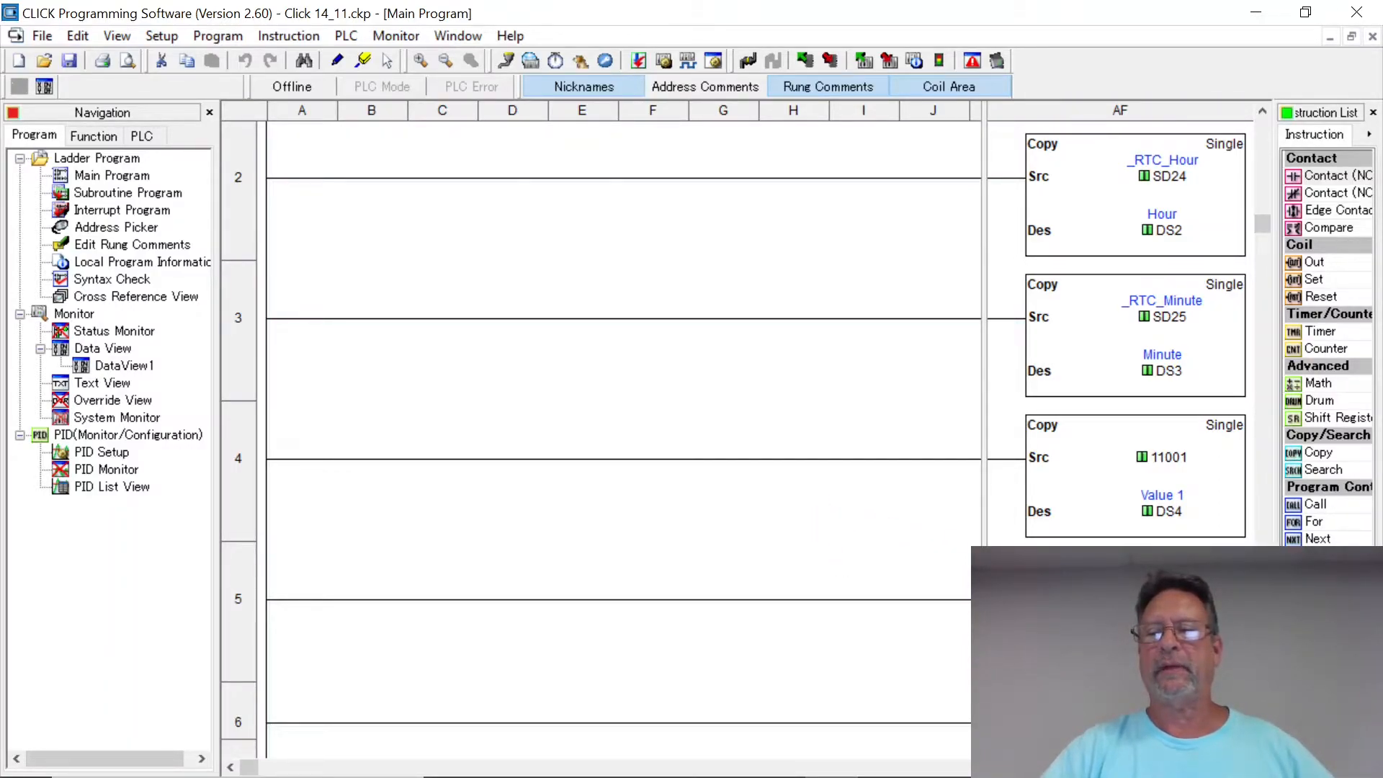
{"action": "scroll", "coordinate": [623, 432], "scroll_direction": "down", "scroll_amount": 1}
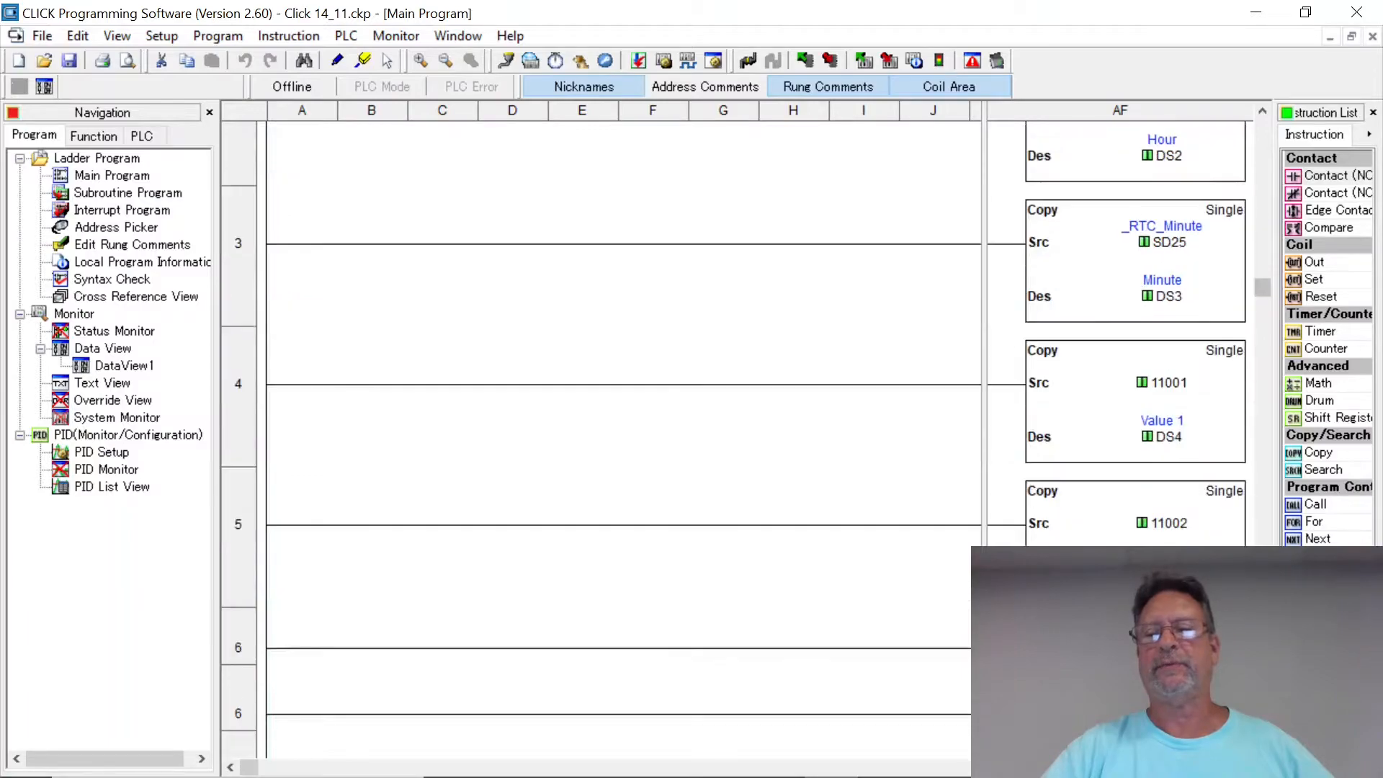
{"action": "left_click", "coordinate": [1265, 113]}
{"action": "left_click", "coordinate": [1264, 113]}
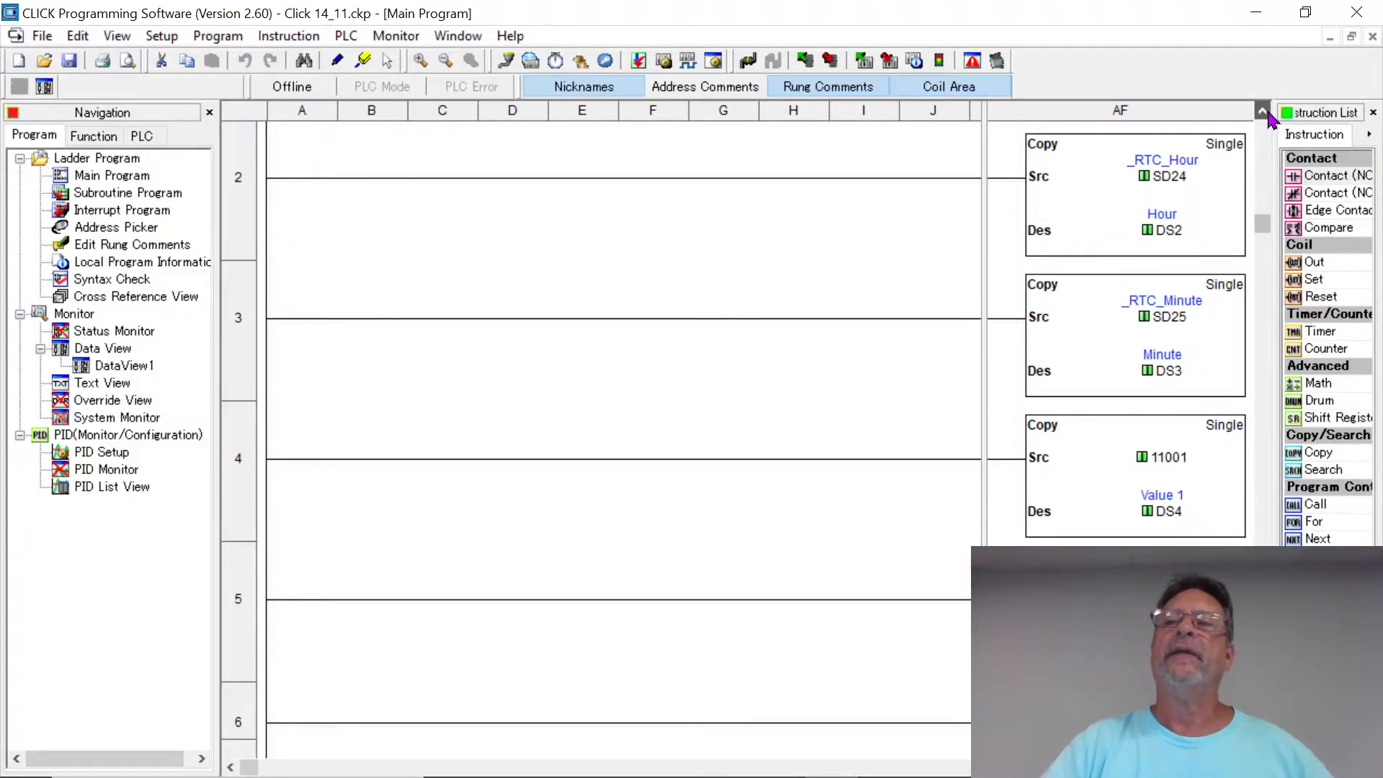
{"action": "left_click", "coordinate": [1265, 113]}
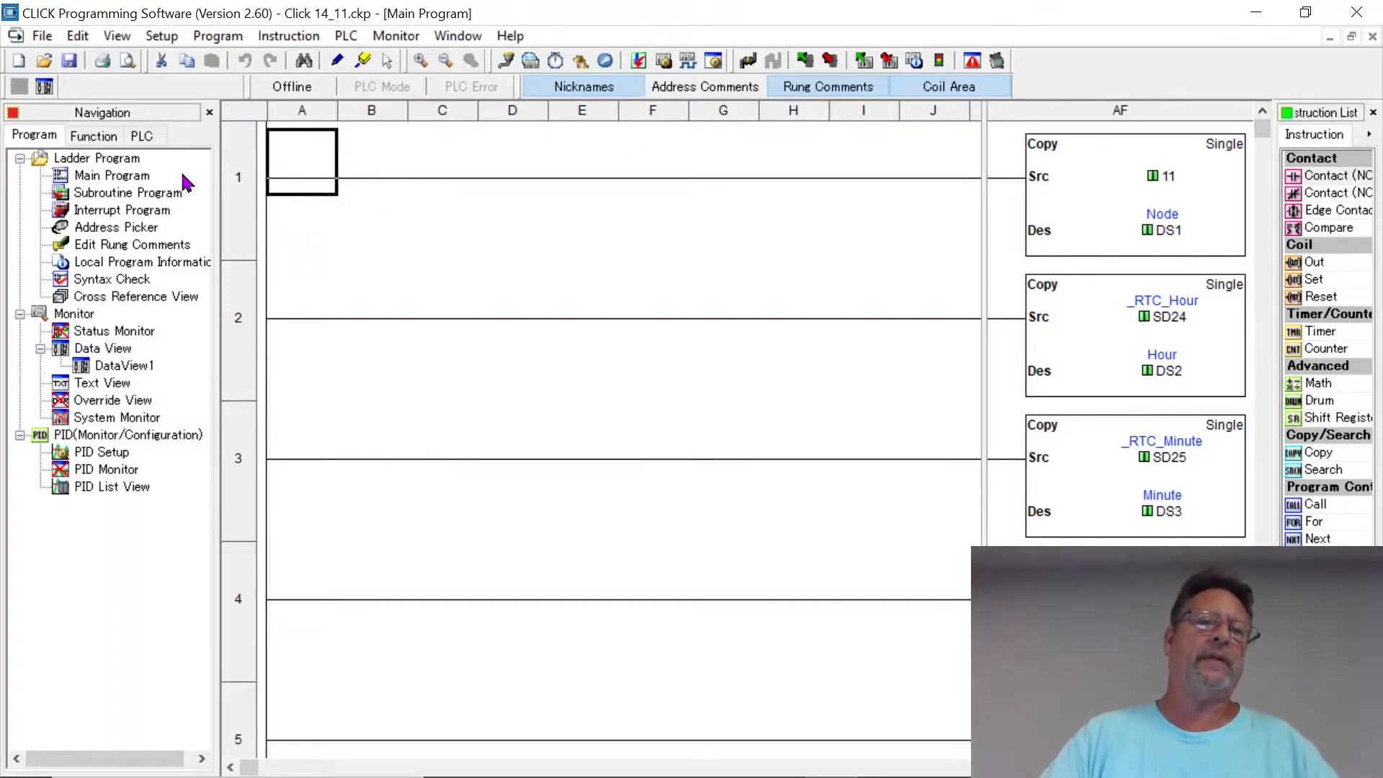
Examine the Com Port3 setup of the node 11 slave project, and close it with its settings unchanged.
{"action": "left_click", "coordinate": [111, 144]}
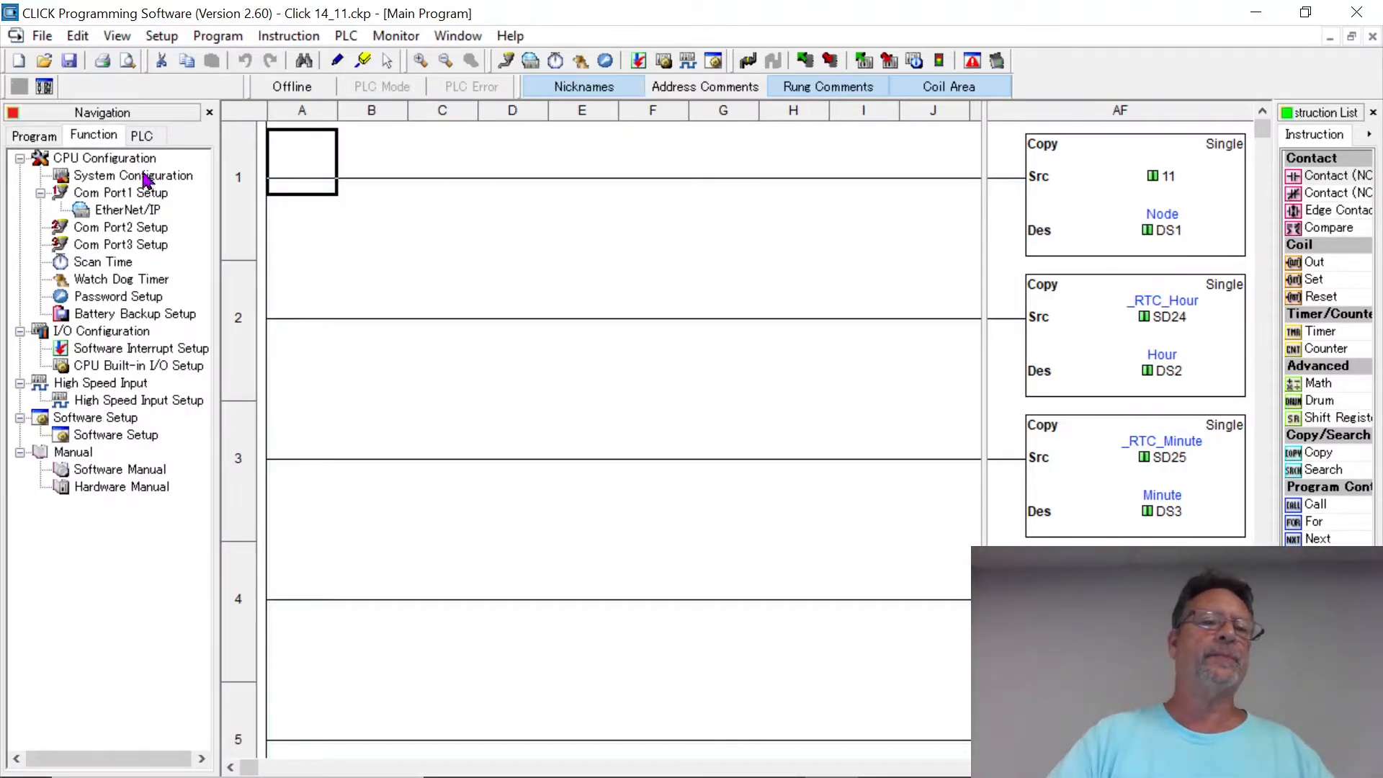
{"action": "double_click", "coordinate": [133, 246]}
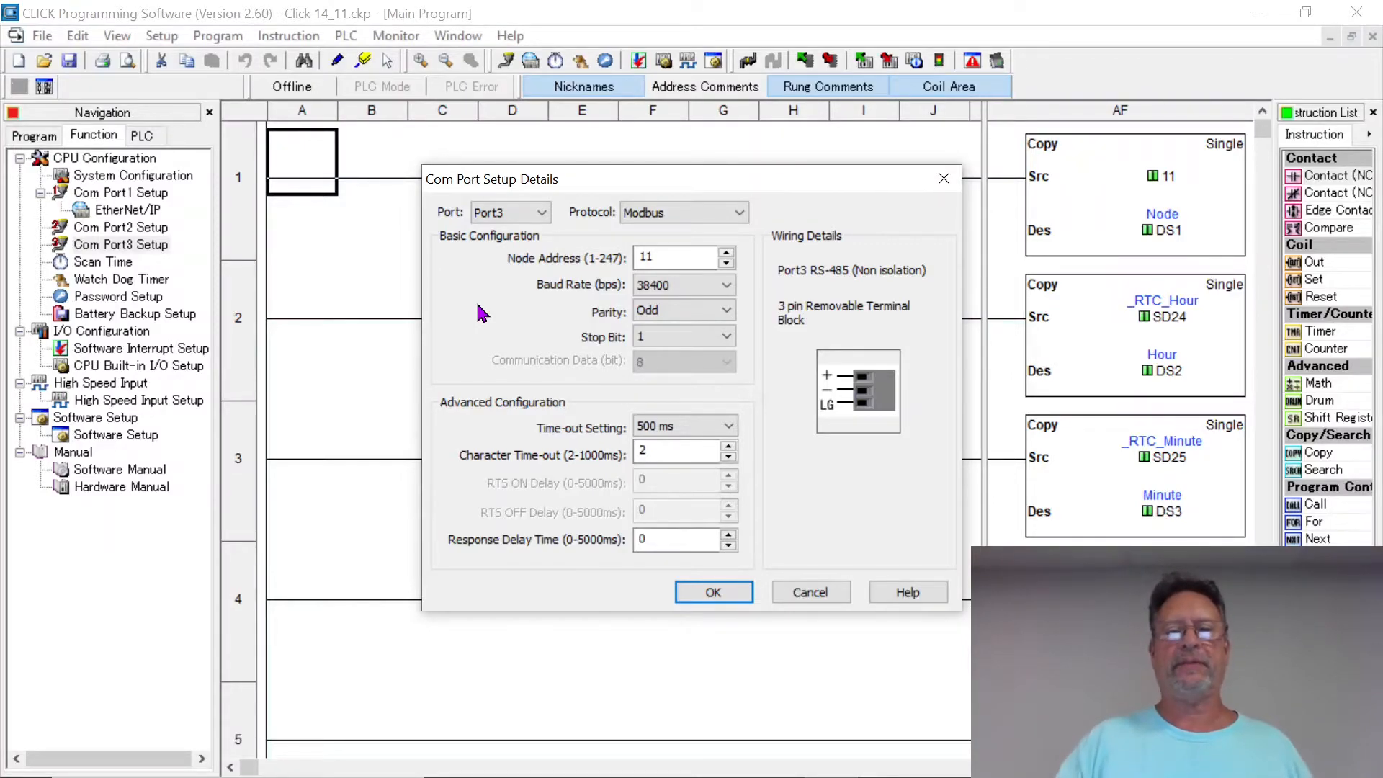
{"action": "left_click", "coordinate": [720, 593]}
Open the recent project Click 14_12.ckp without saving changes to Click 14_11.ckp.
{"action": "left_click", "coordinate": [42, 35]}
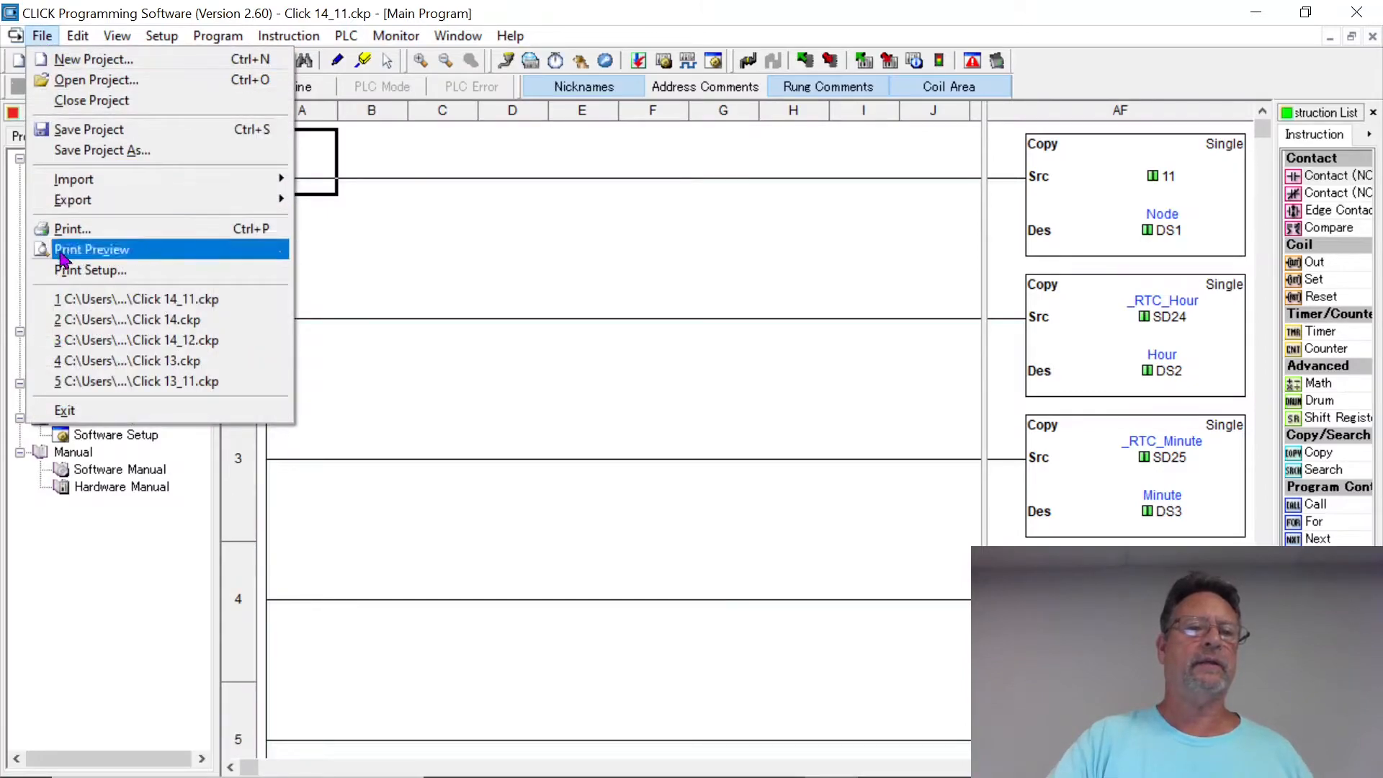
{"action": "left_click", "coordinate": [54, 342]}
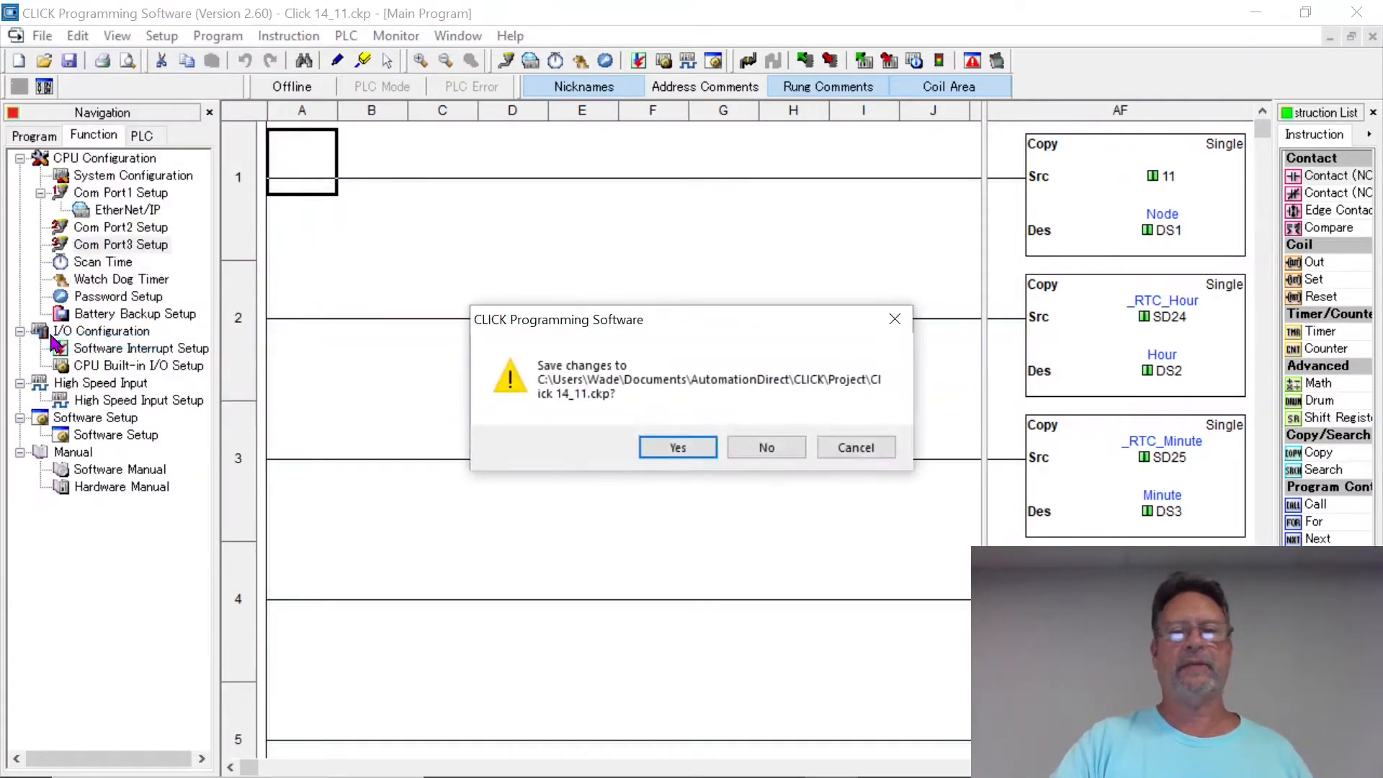
{"action": "left_click", "coordinate": [765, 447]}
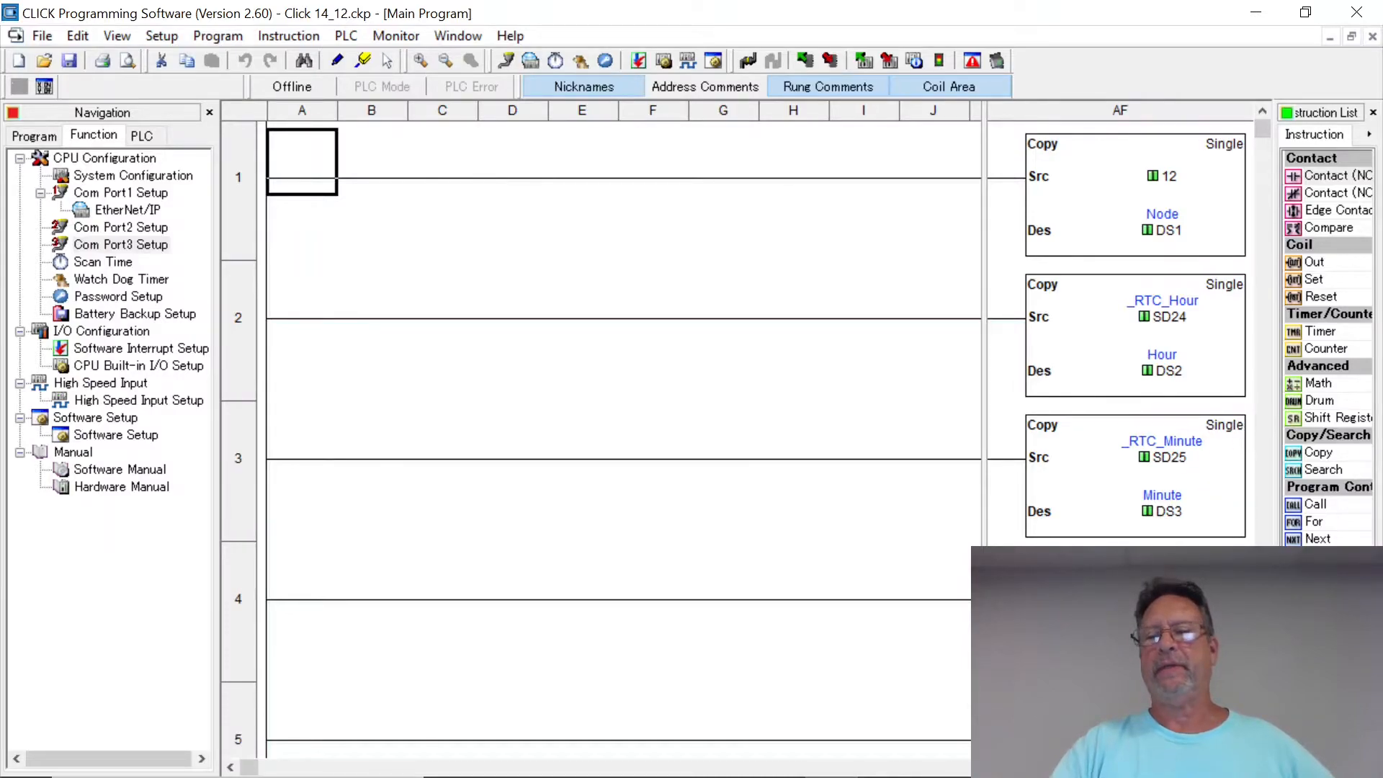
Review the Copy rungs and the Com Port3 setup of the node 12 slave project, leaving the port settings unchanged.
{"action": "scroll", "coordinate": [745, 433], "scroll_direction": "down", "scroll_amount": 1}
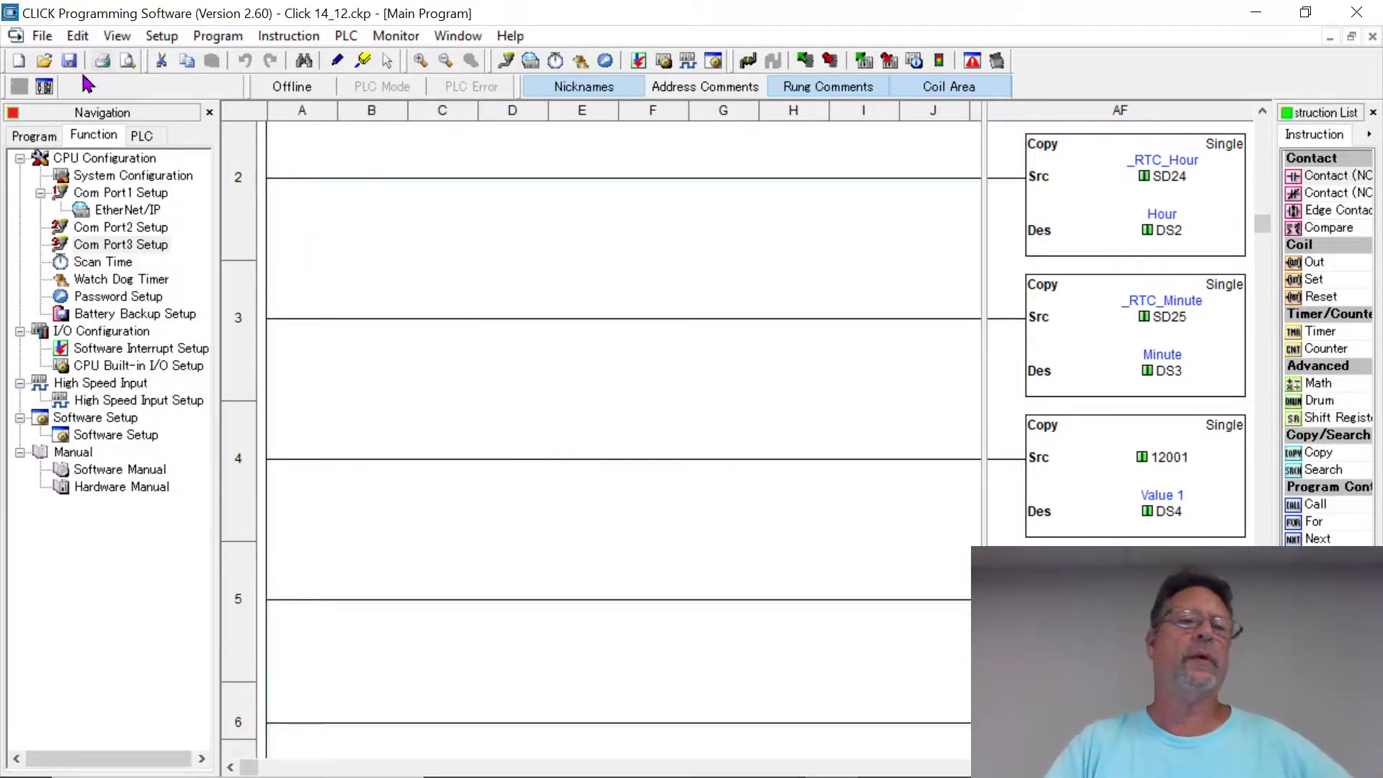
{"action": "double_click", "coordinate": [143, 247]}
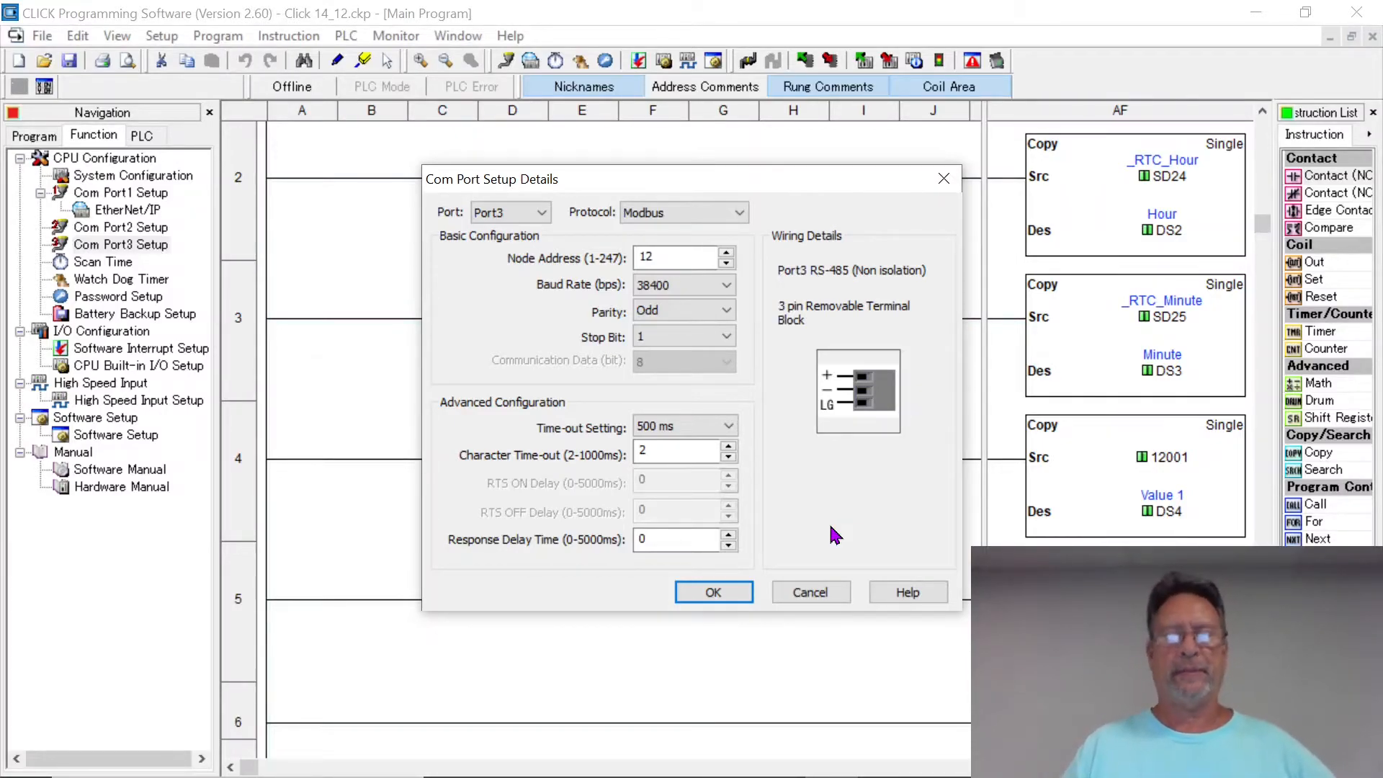
{"action": "left_click", "coordinate": [810, 592]}
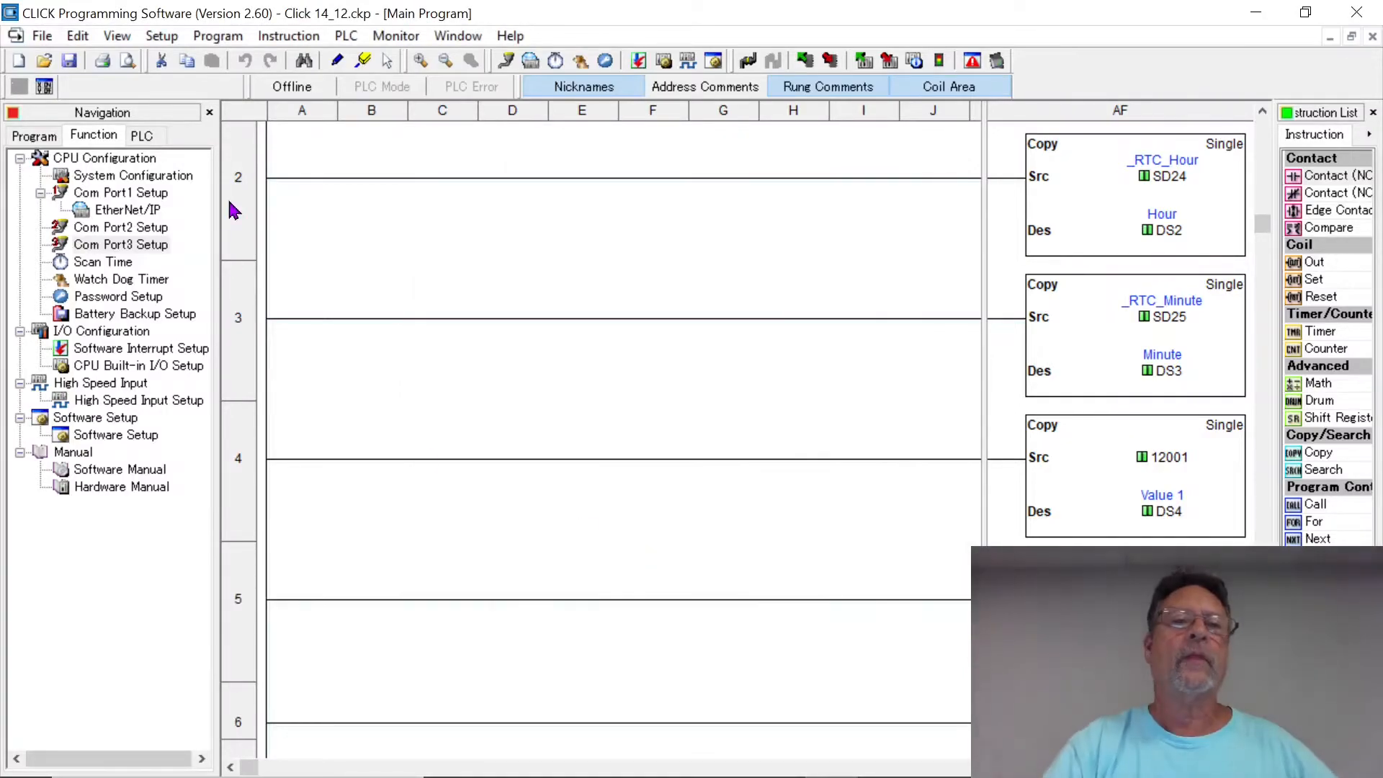
Show the DS addresses in the Address Picker and examine their nicknames, starting with DS1.
{"action": "left_click", "coordinate": [218, 36]}
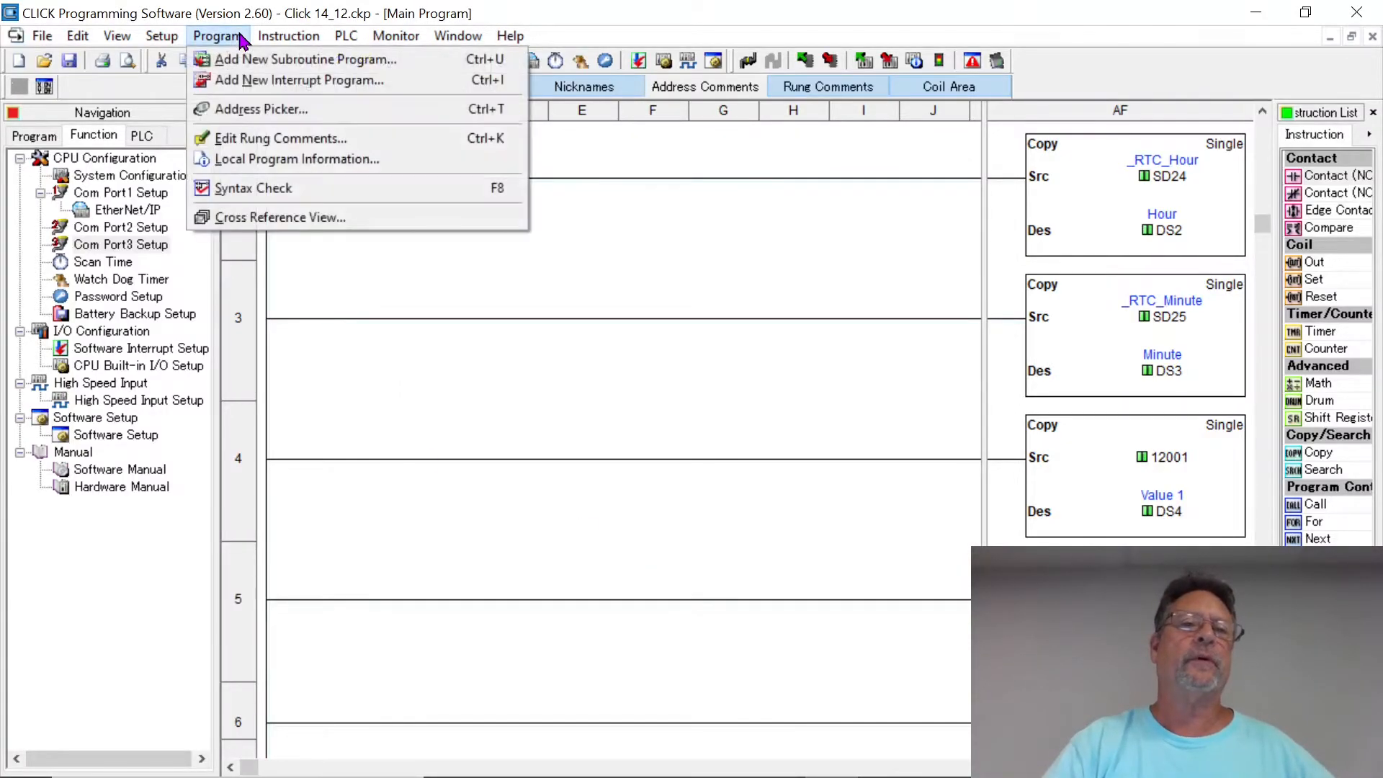
{"action": "left_click", "coordinate": [252, 117]}
{"action": "left_click", "coordinate": [162, 304]}
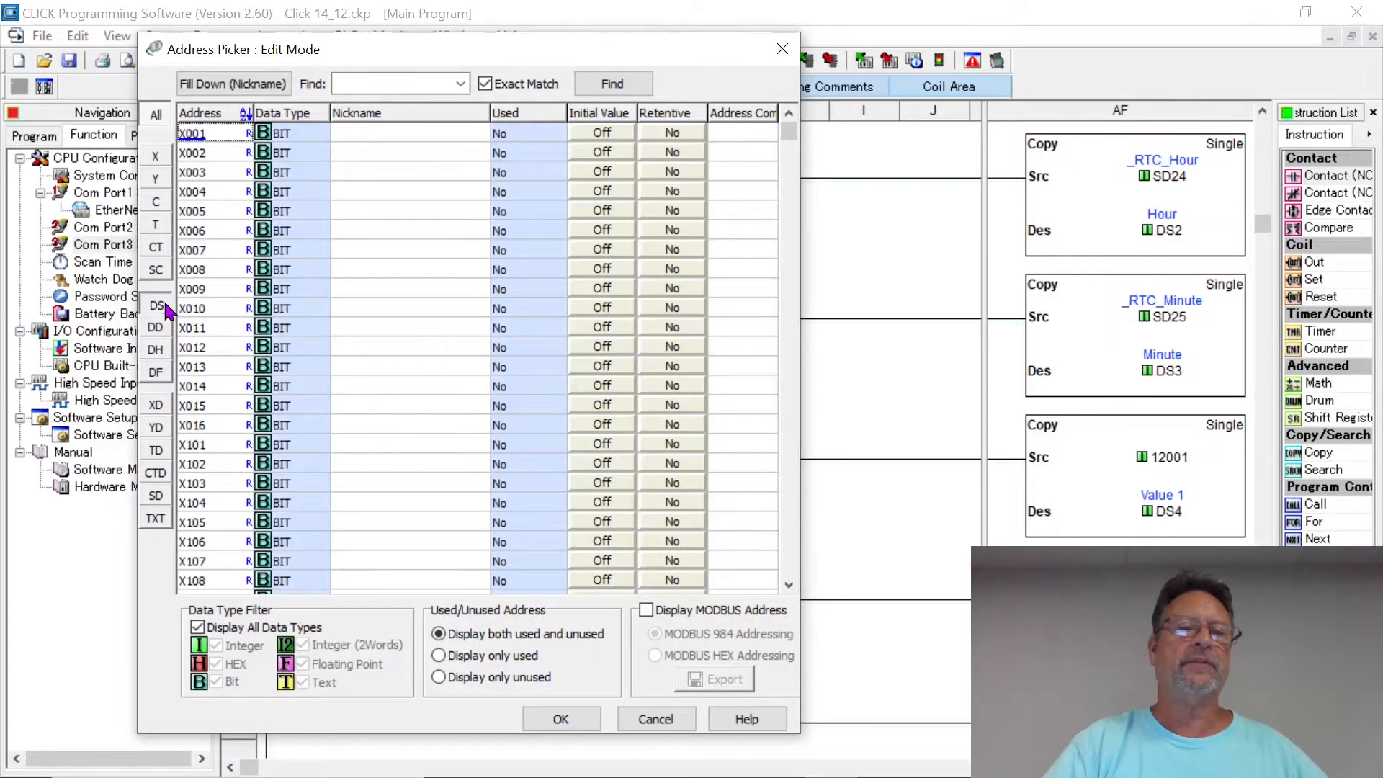
{"action": "mouse_move", "coordinate": [256, 307]}
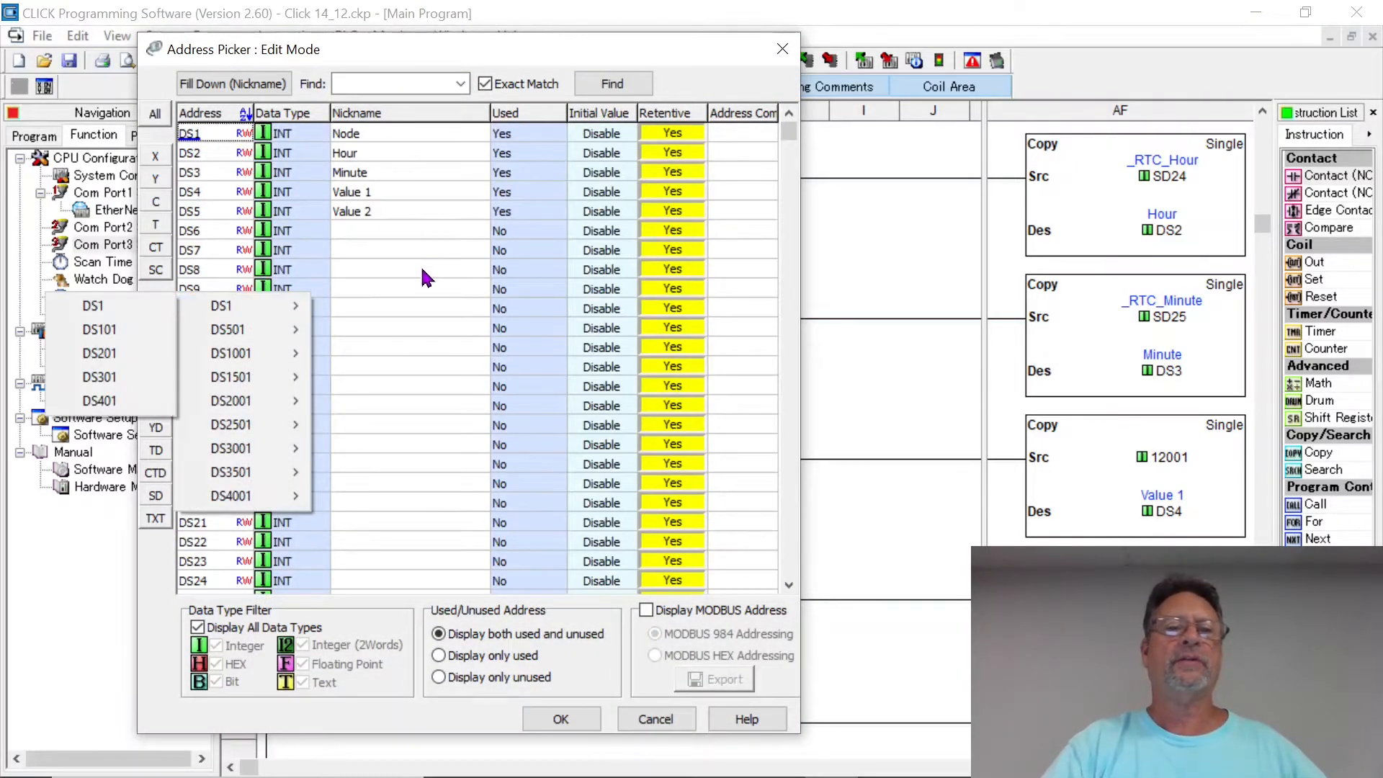
{"action": "double_click", "coordinate": [431, 133]}
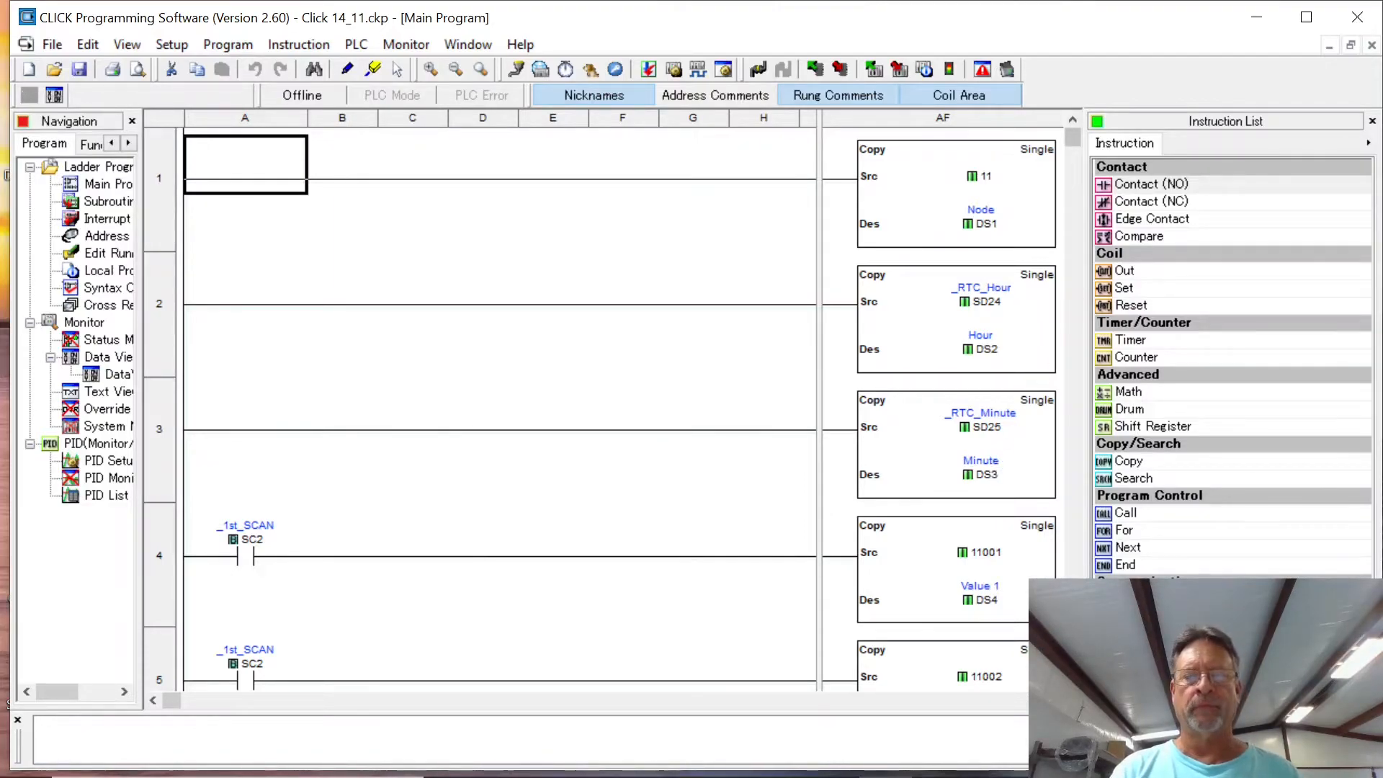
Review the first-scan Copy rungs in Click 14_11.ckp, and show the SD system data addresses in the Address Picker.
{"action": "scroll", "coordinate": [500, 409], "scroll_direction": "down", "scroll_amount": 2}
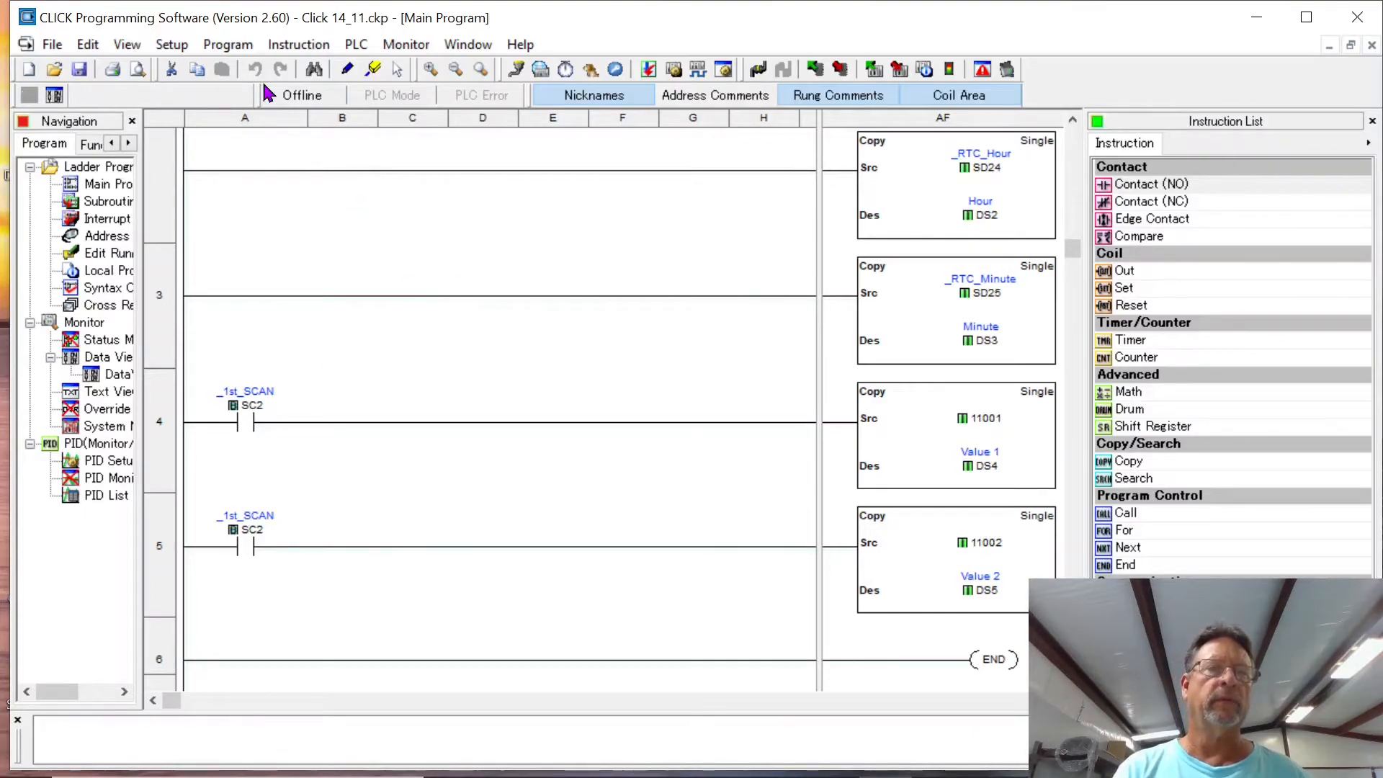
{"action": "left_click", "coordinate": [229, 44]}
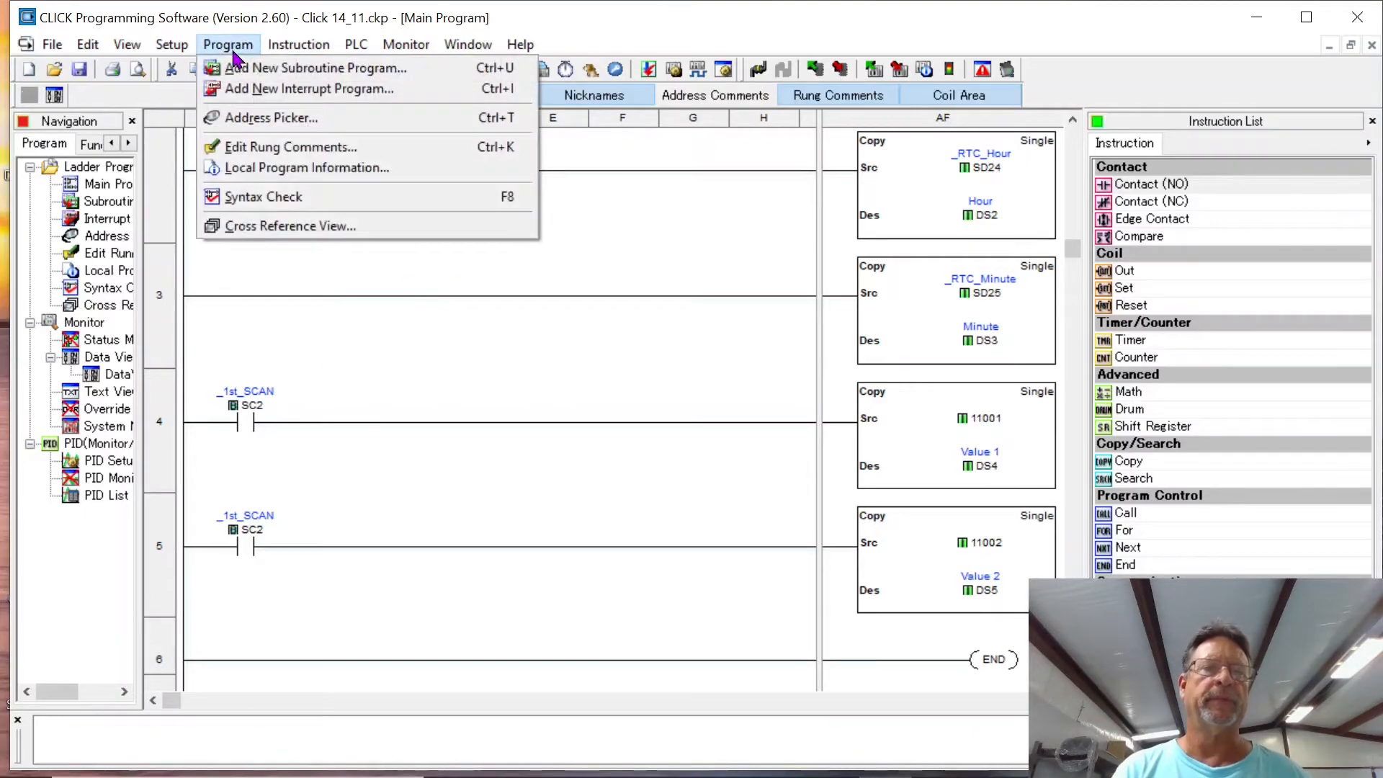
{"action": "left_click", "coordinate": [277, 120]}
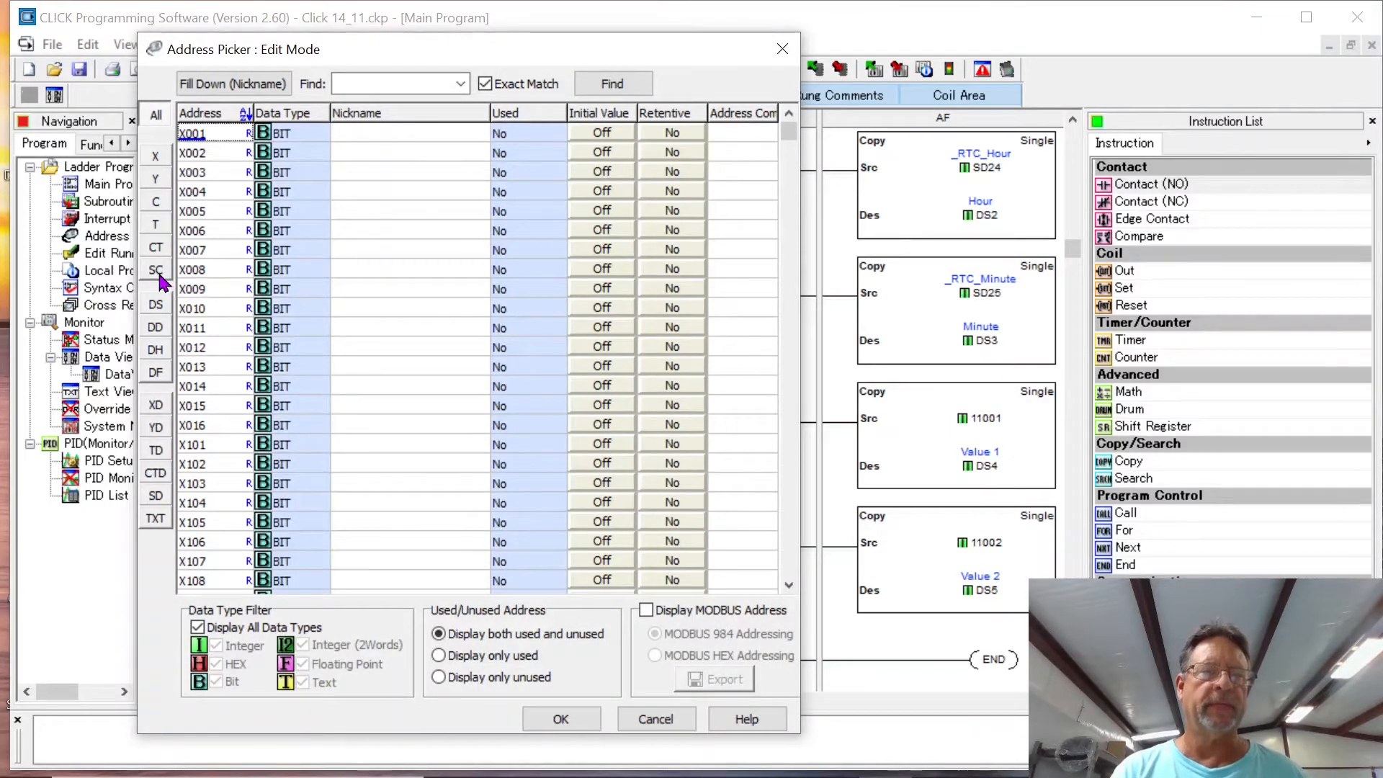
{"action": "left_click", "coordinate": [157, 497]}
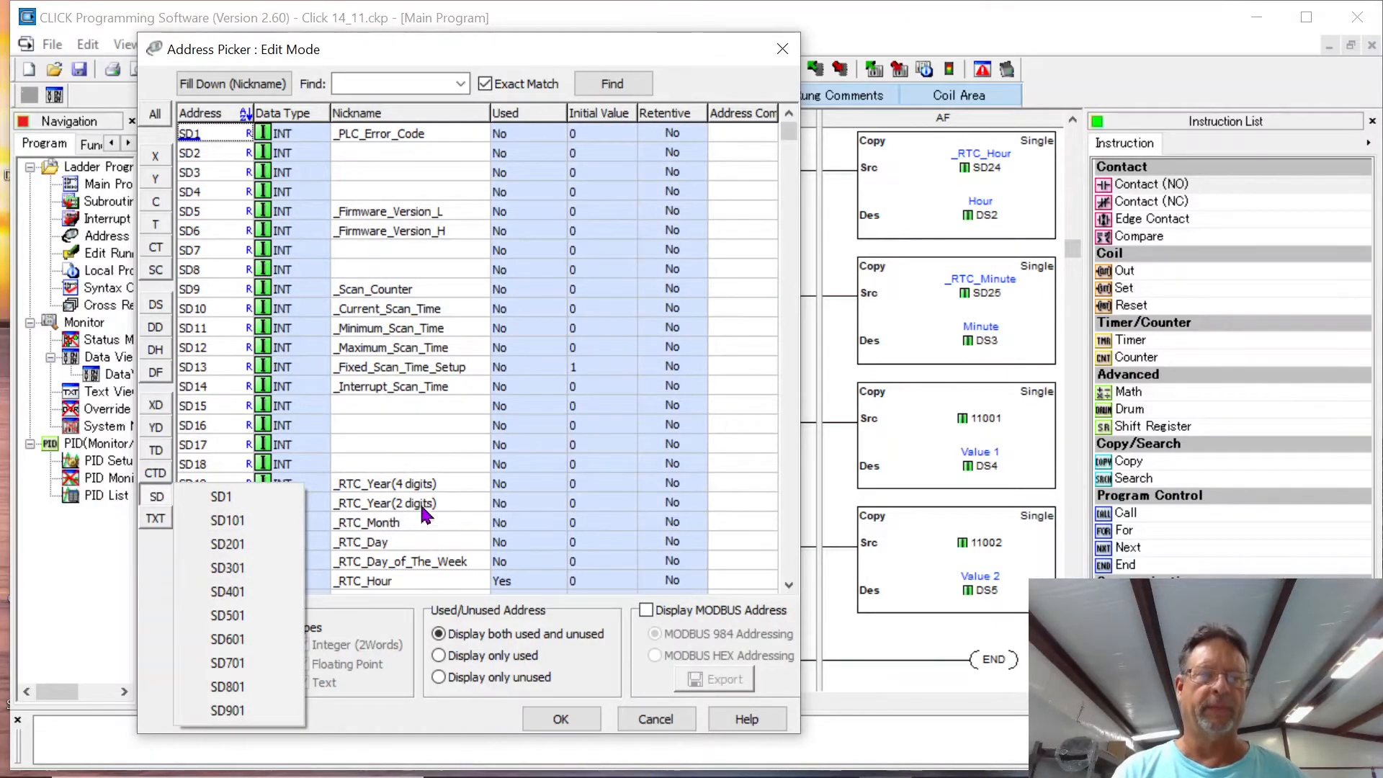
Examine the SC system control bits through the Port 3 flags in the Address Picker, and close it without changes.
{"action": "left_click", "coordinate": [163, 273]}
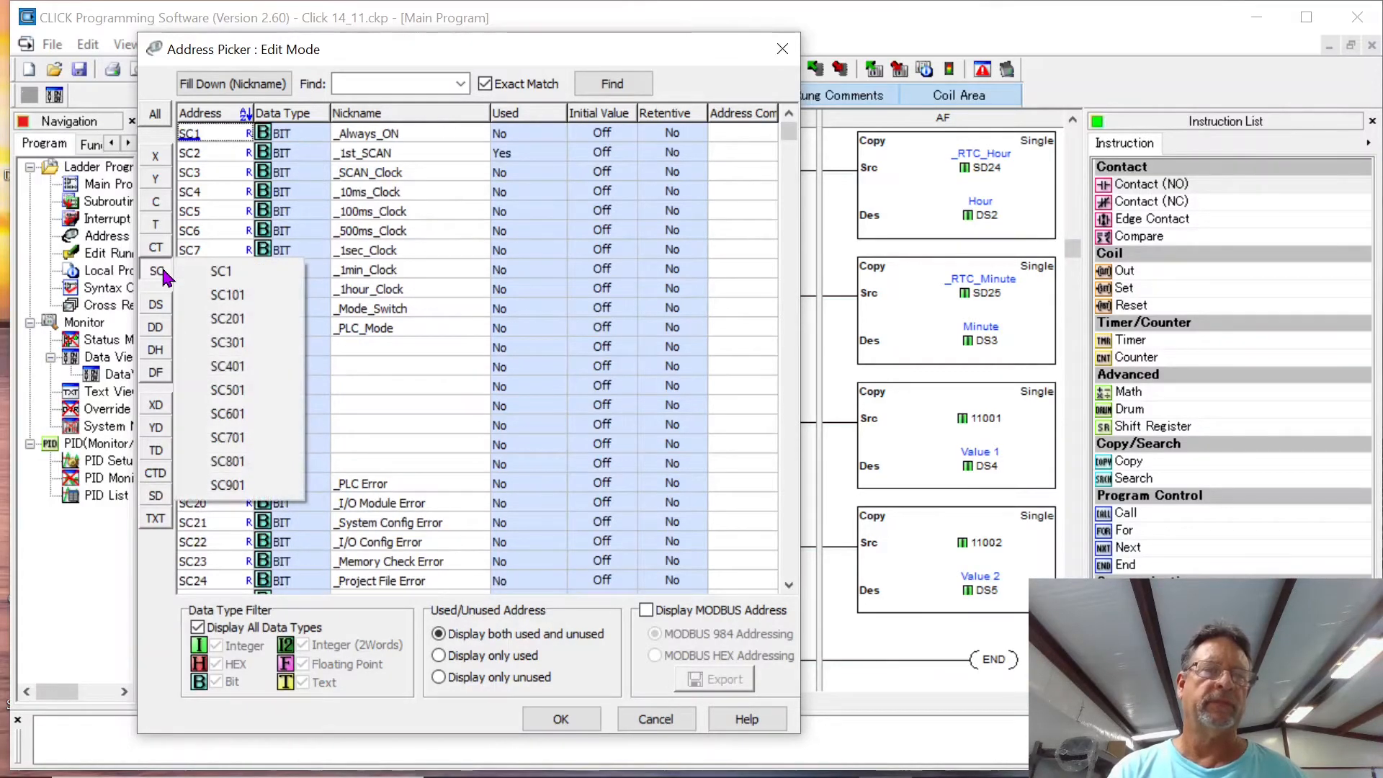
{"action": "left_click", "coordinate": [270, 278]}
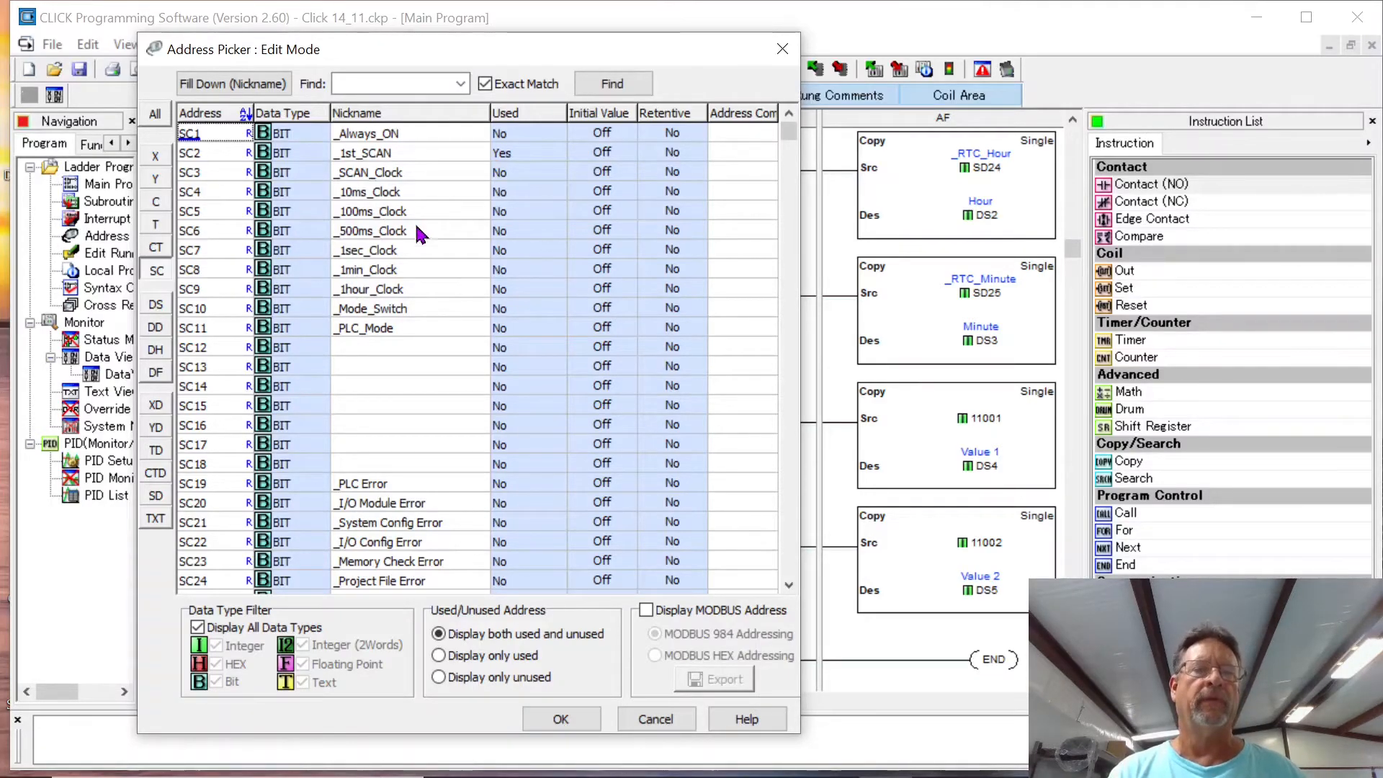
{"action": "left_click", "coordinate": [788, 585]}
{"action": "left_click_drag", "start_coordinate": [789, 586], "coordinate": [789, 586]}
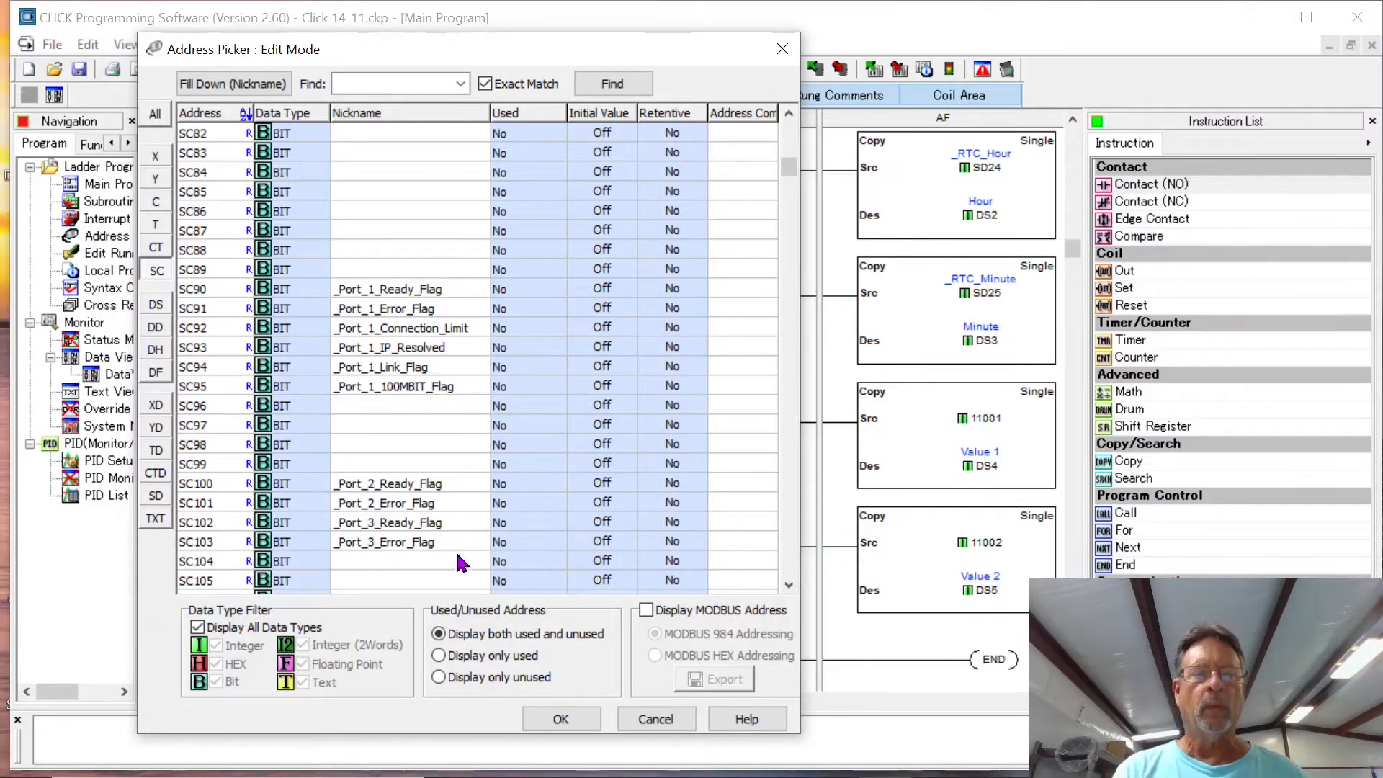
{"action": "left_click", "coordinate": [656, 719]}
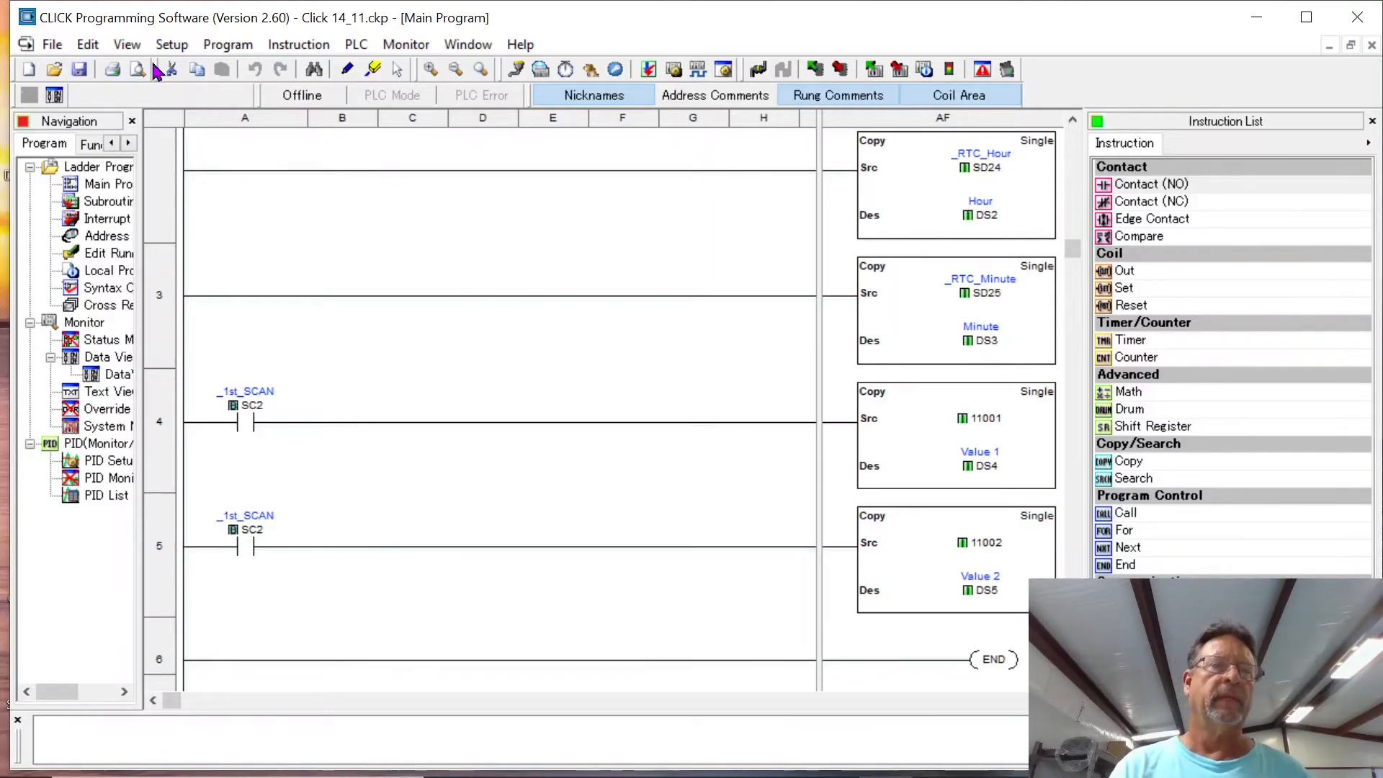
Open the master project Click 14.ckp and review its Port3 Receive and Send rungs for slaves 11 and 12.
{"action": "left_click", "coordinate": [52, 45]}
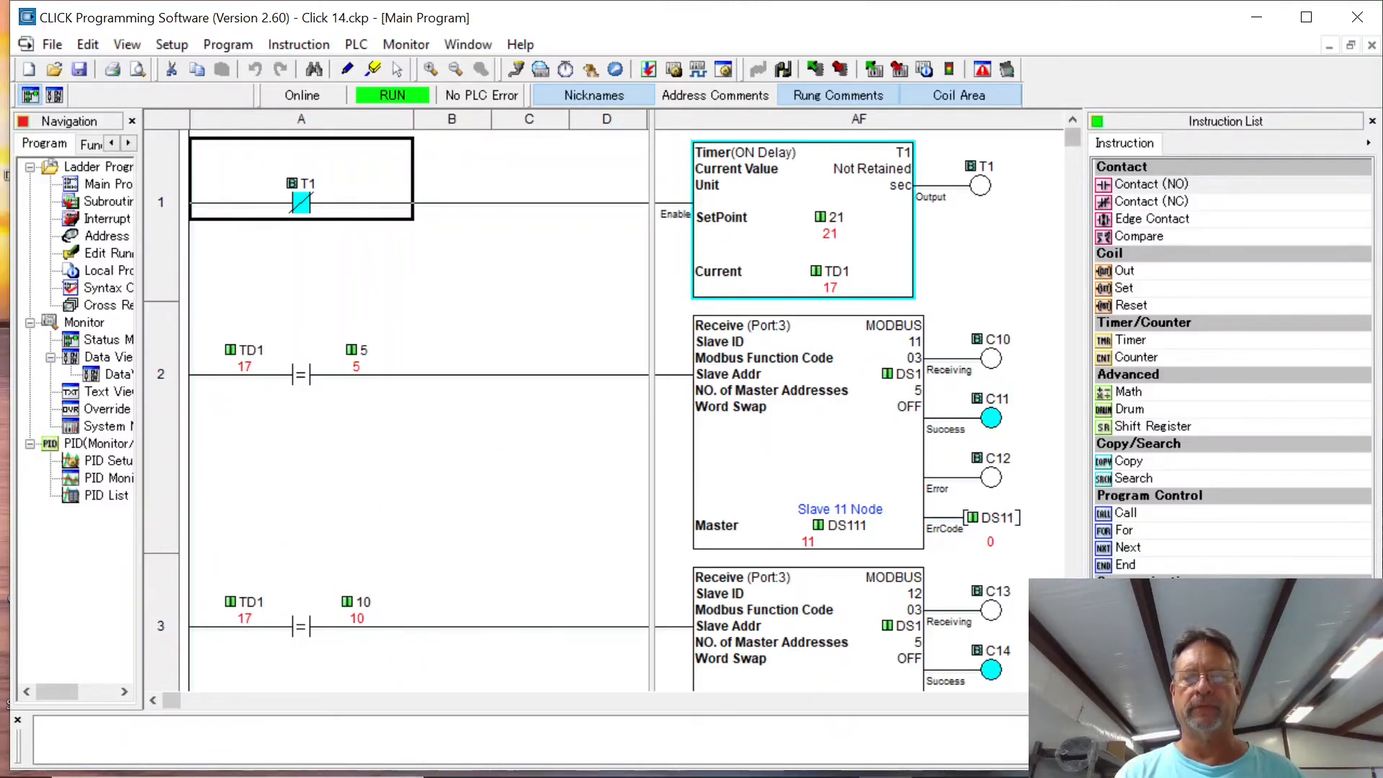
{"action": "scroll", "coordinate": [664, 317], "scroll_direction": "down", "scroll_amount": 5}
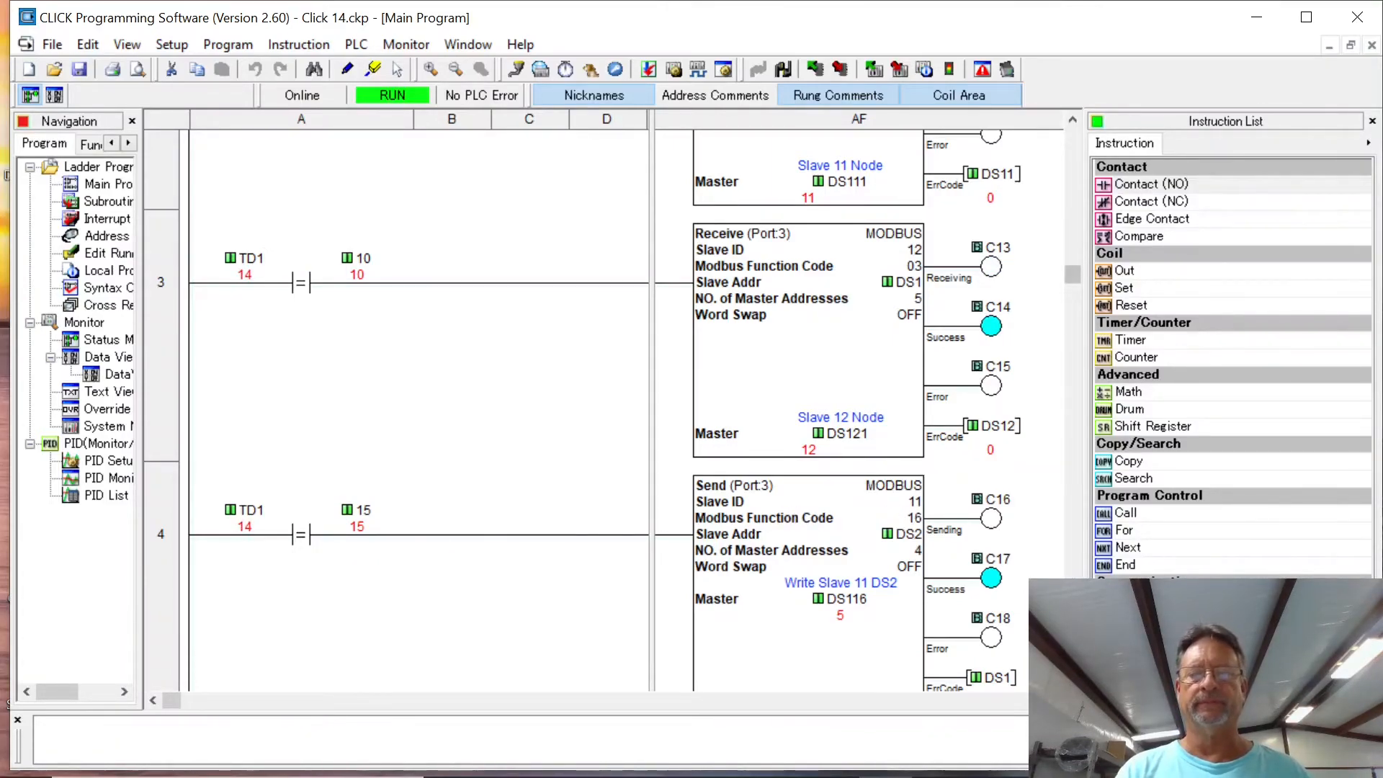
{"action": "scroll", "coordinate": [504, 411], "scroll_direction": "down", "scroll_amount": 5}
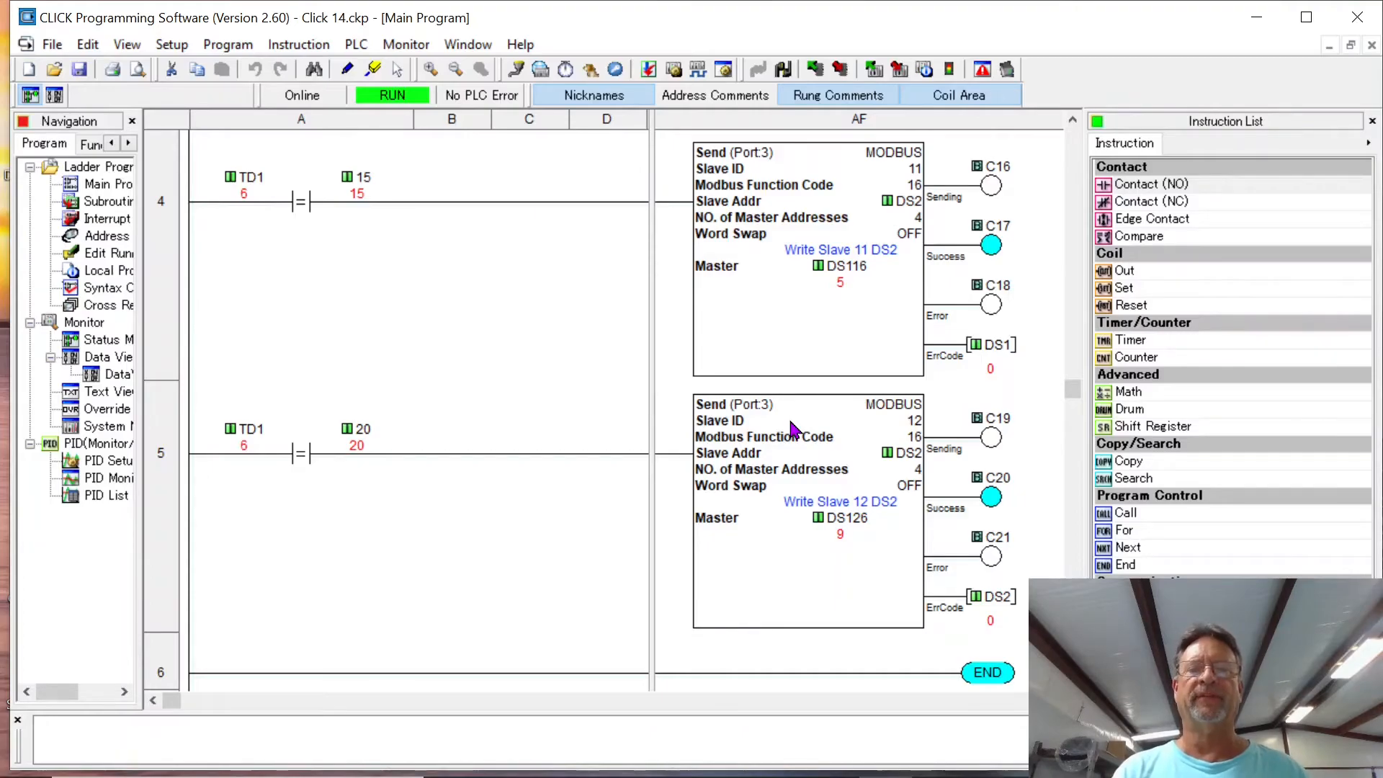
Show DataView1 beside the ladder to monitor the slave 11 and slave 12 DS values.
{"action": "left_click", "coordinate": [405, 44]}
{"action": "mouse_move", "coordinate": [451, 88]}
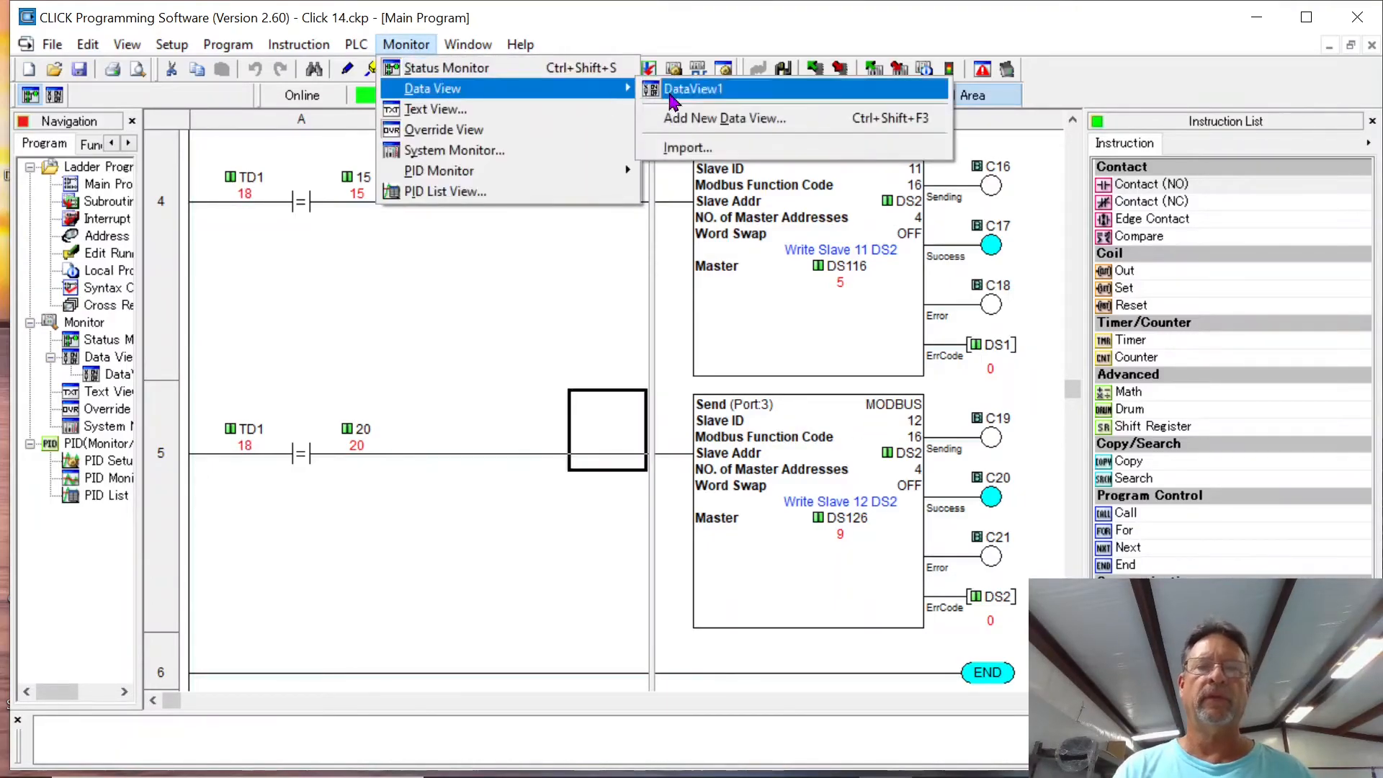
{"action": "left_click", "coordinate": [750, 92]}
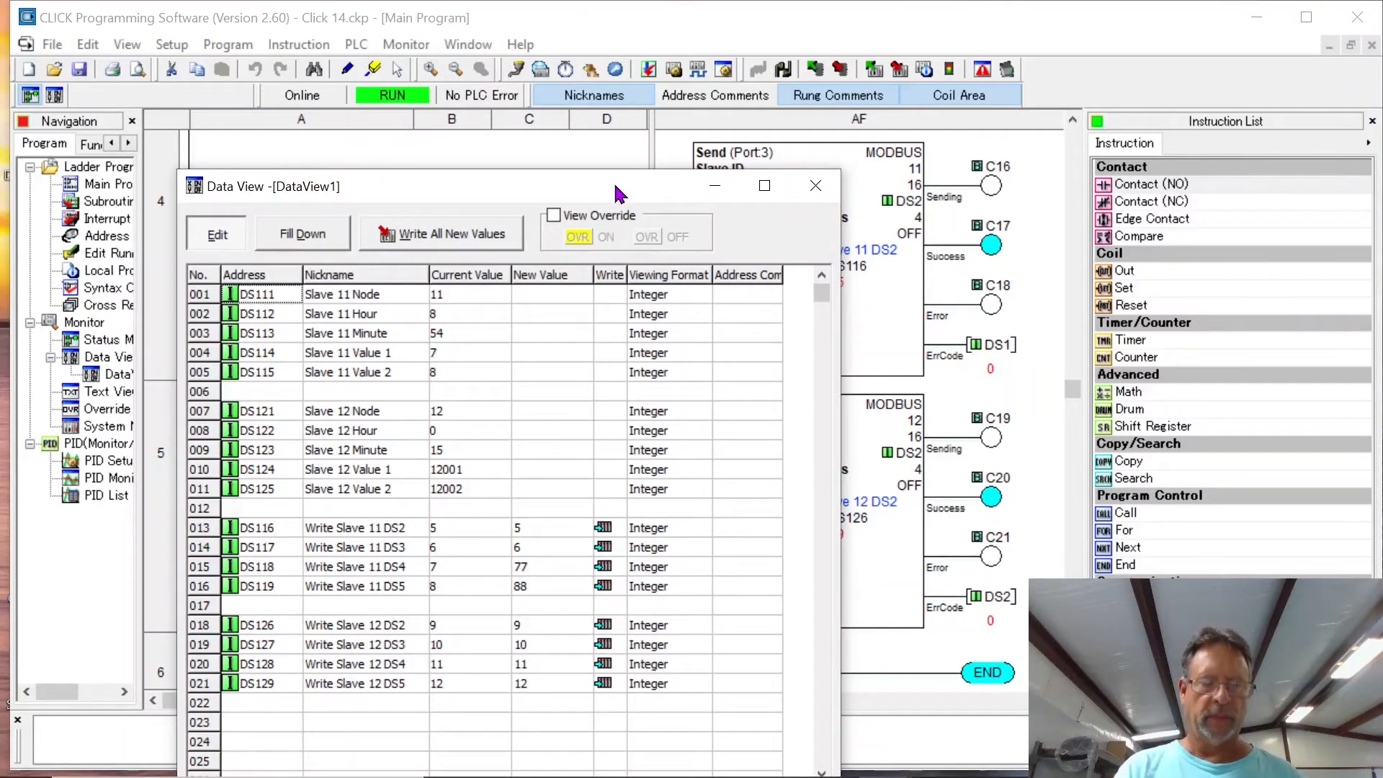
{"action": "left_click_drag", "start_coordinate": [615, 191], "coordinate": [513, 54]}
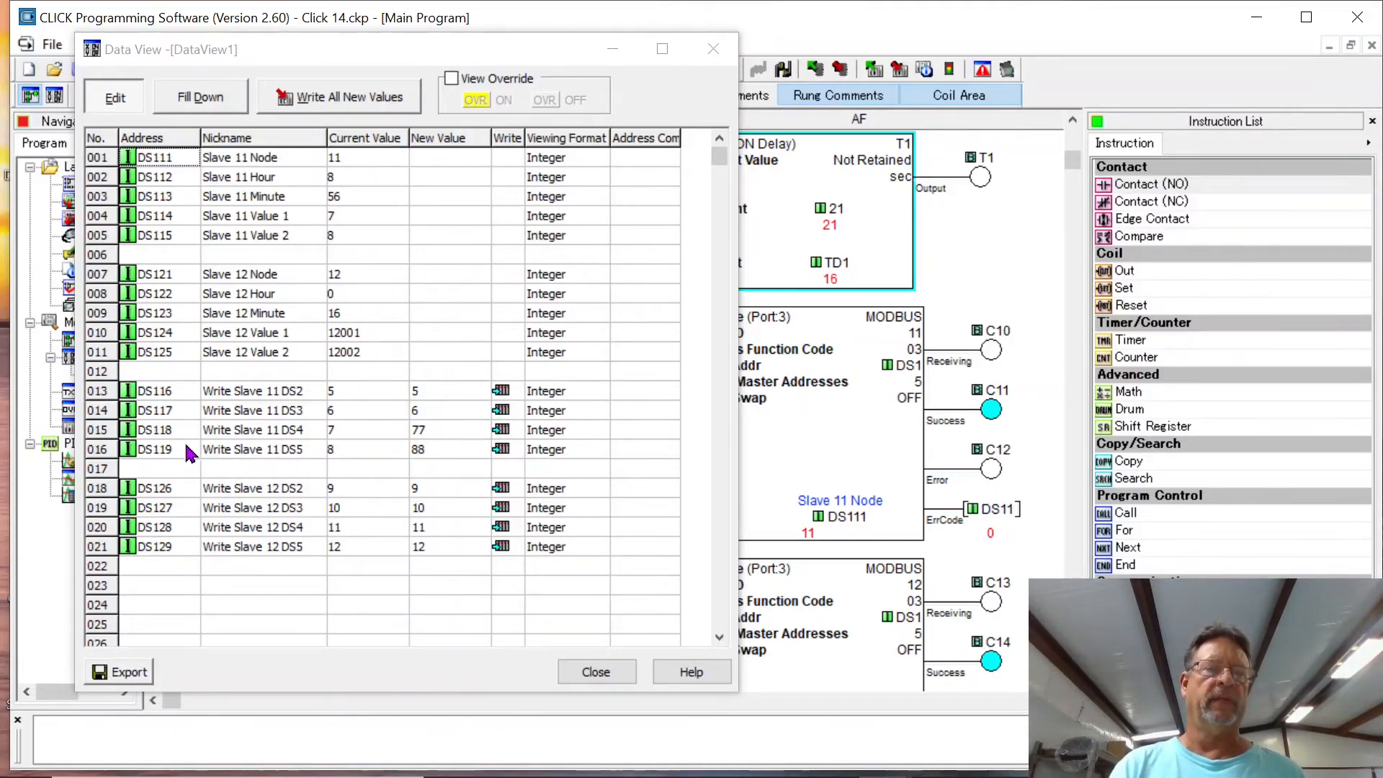
Write the new values 77 to DS118 and 88 to DS119 for slave 11, and close DataView1.
{"action": "left_click", "coordinate": [501, 431]}
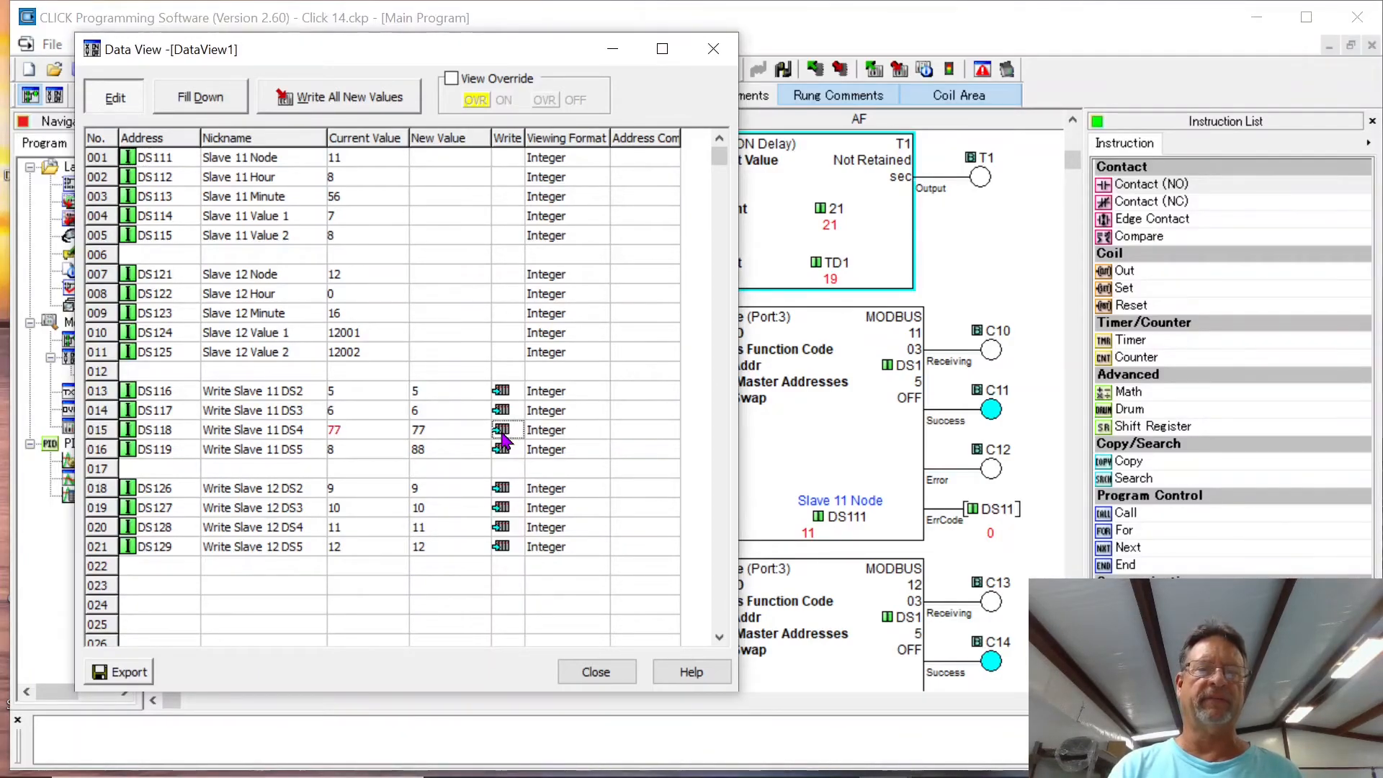
{"action": "left_click", "coordinate": [502, 449]}
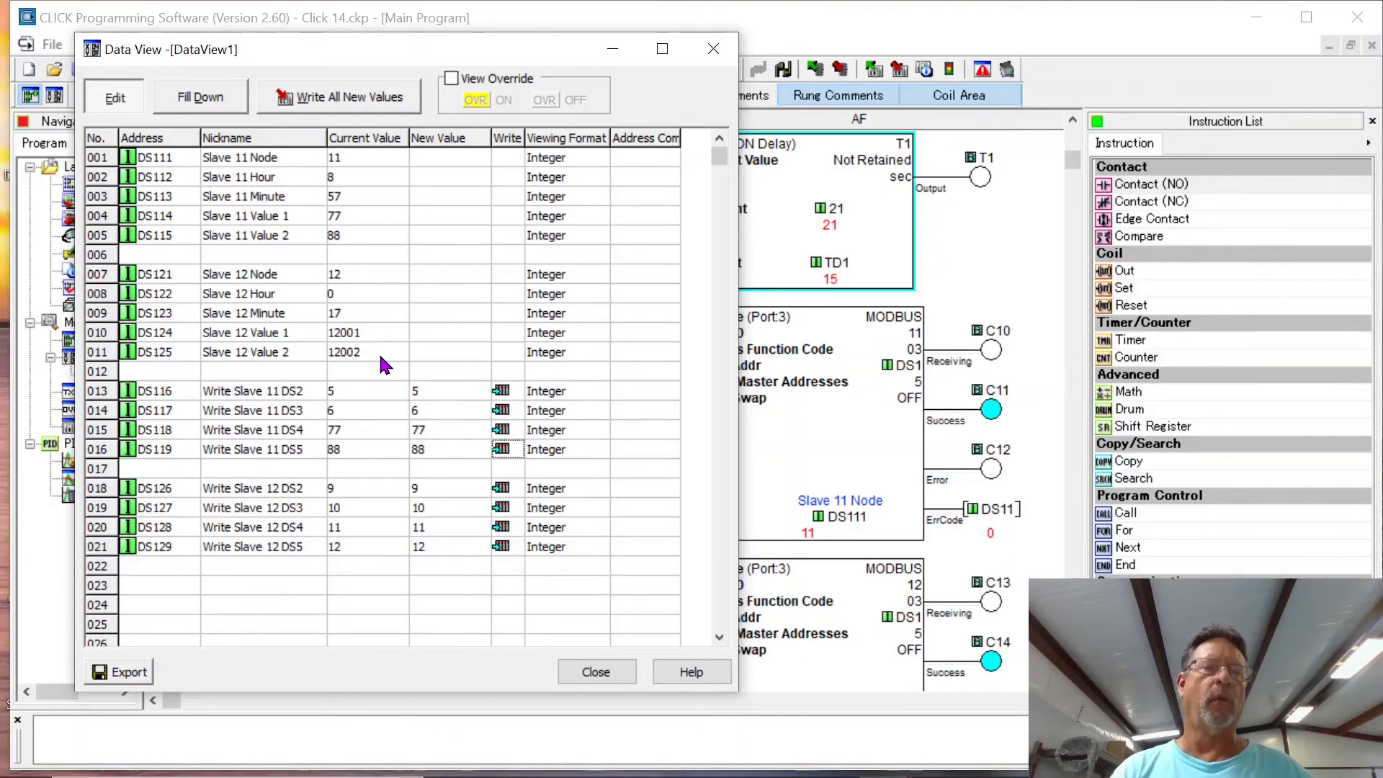
{"action": "left_click", "coordinate": [597, 671]}
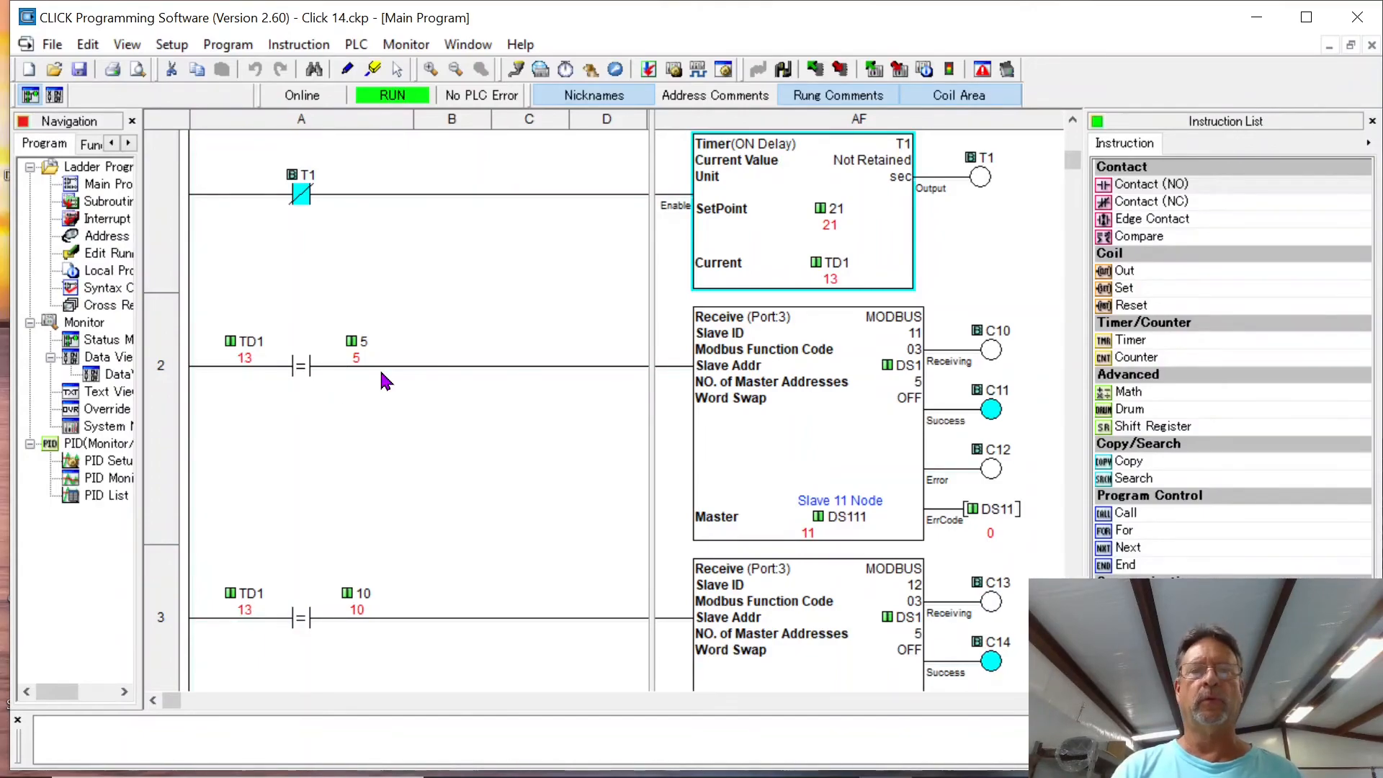
Add a normally open contact SC102 after the TD1 = 5 comparison in rung 2.
{"action": "left_click", "coordinate": [452, 342]}
{"action": "double_click", "coordinate": [1142, 186]}
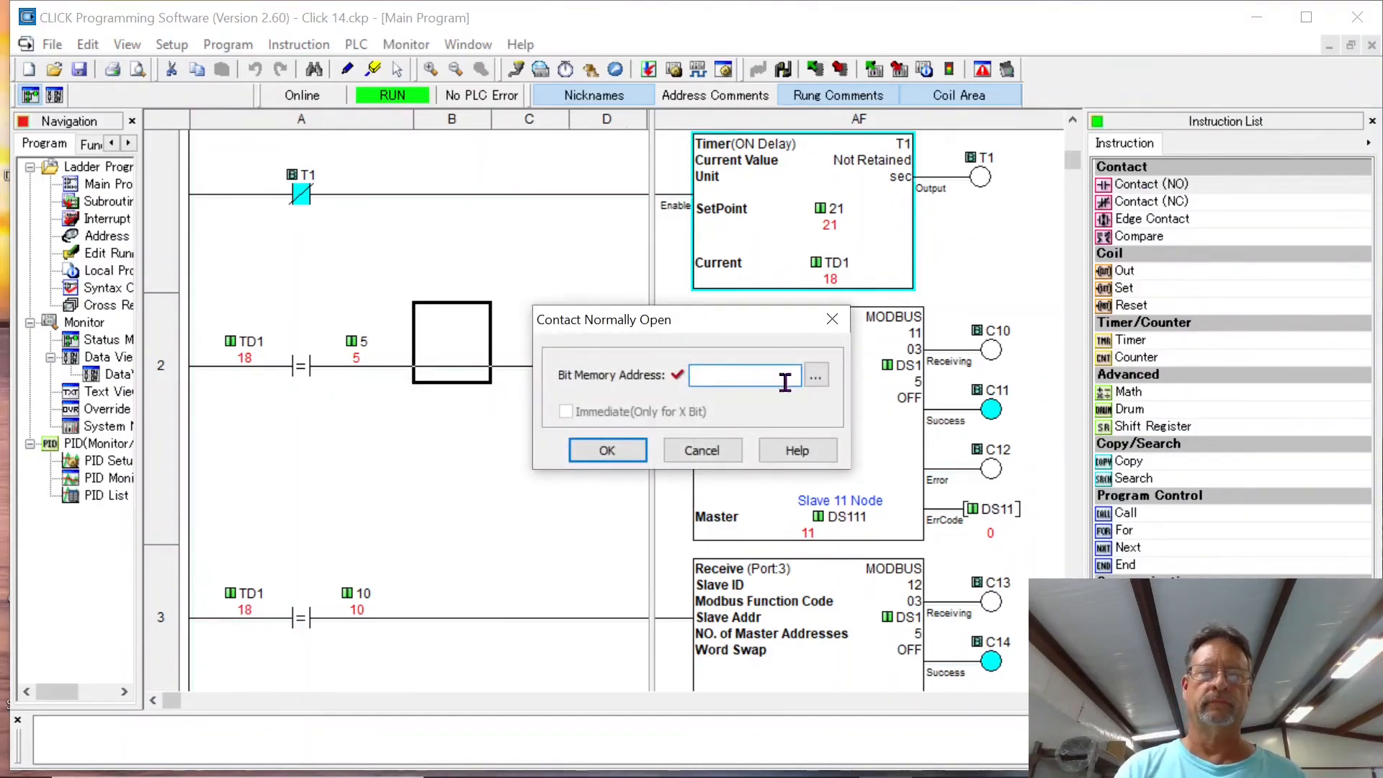
{"action": "type", "text": "sc102"}
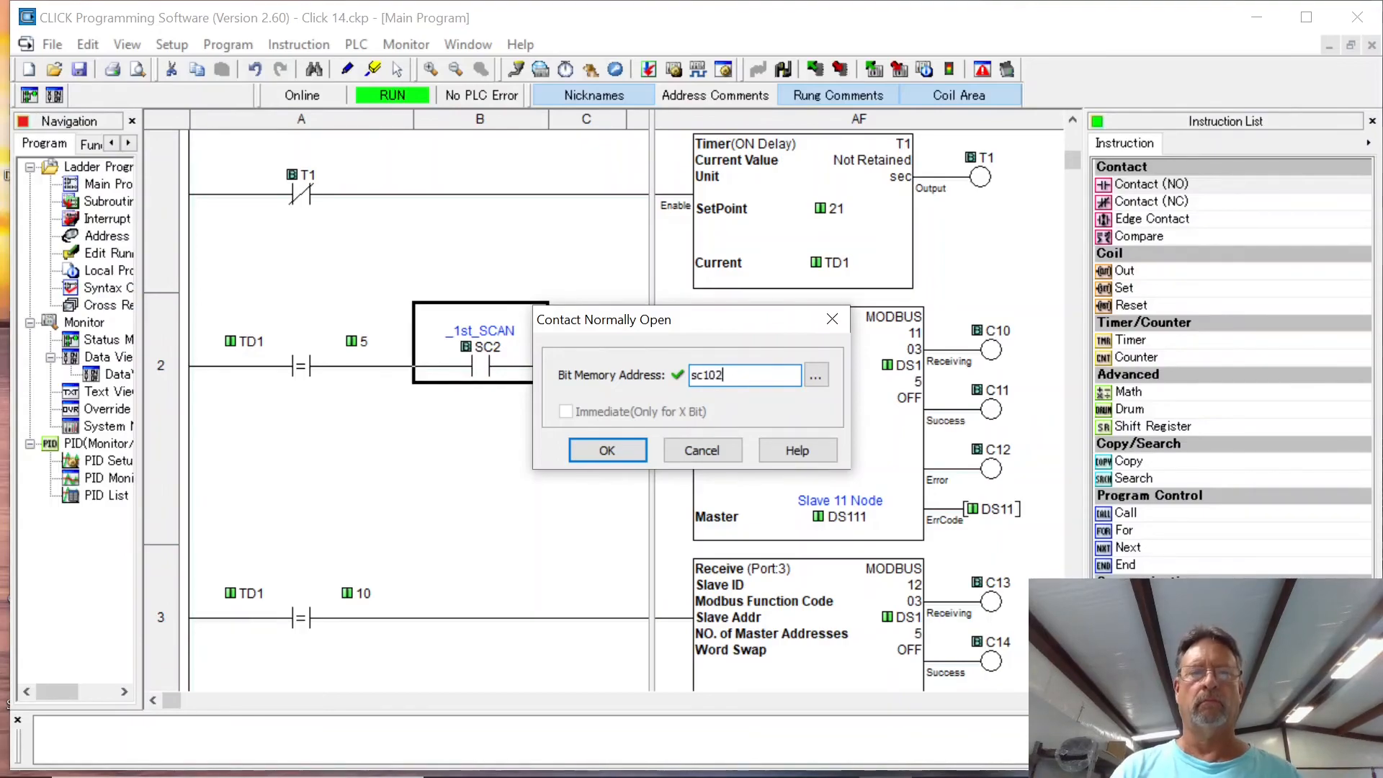
{"action": "key", "text": "Return"}
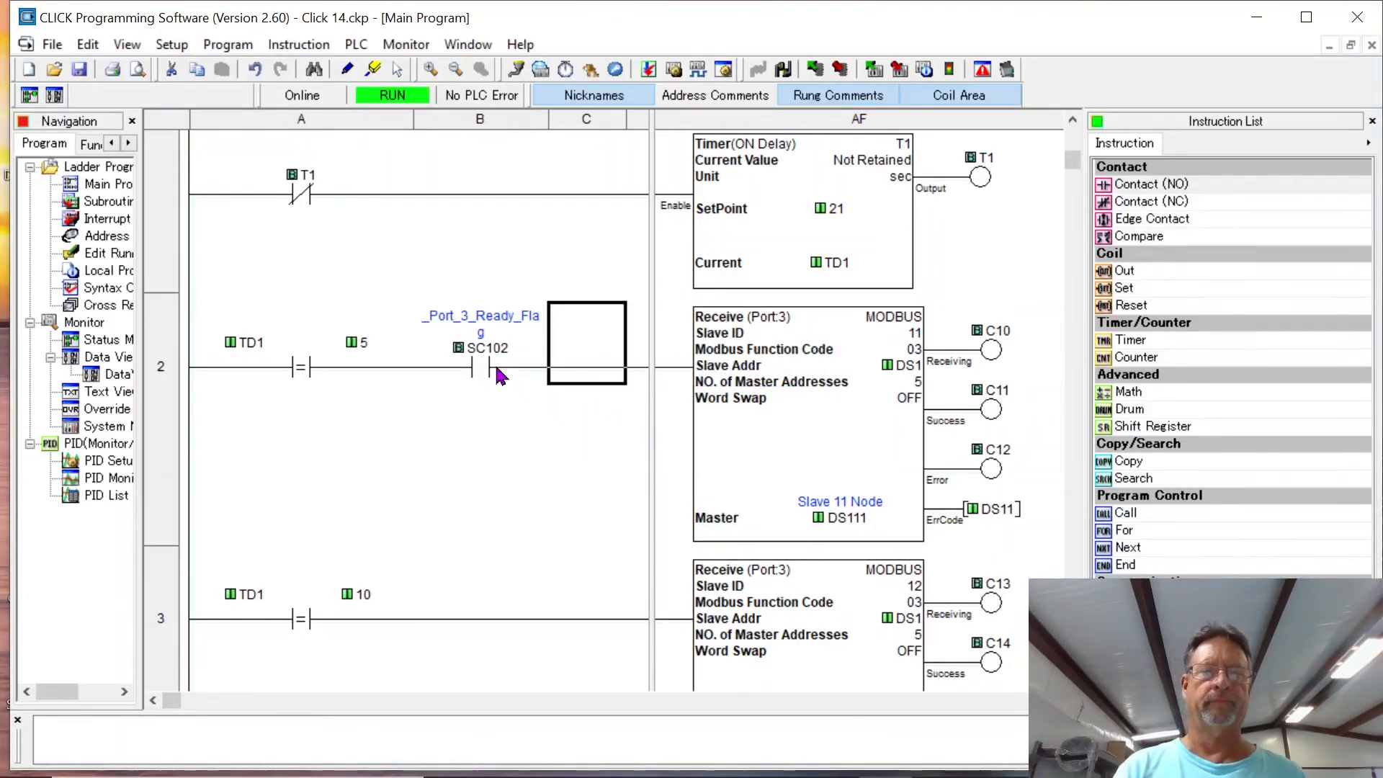
Copy the SC102 contact from rung 2 into column B of rungs 3, 4 and 5.
{"action": "right_click", "coordinate": [479, 366]}
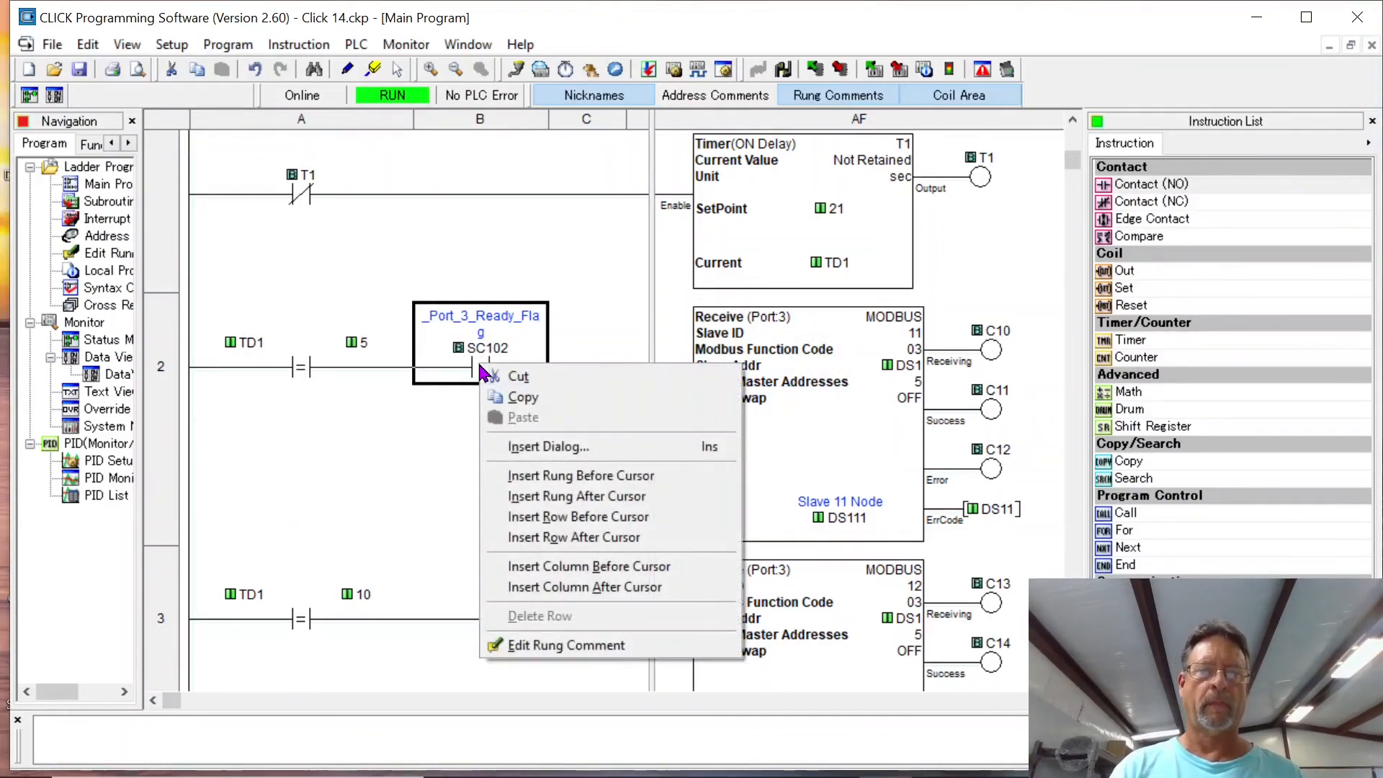
{"action": "left_click", "coordinate": [521, 405]}
{"action": "right_click", "coordinate": [430, 623]}
{"action": "left_click", "coordinate": [475, 376]}
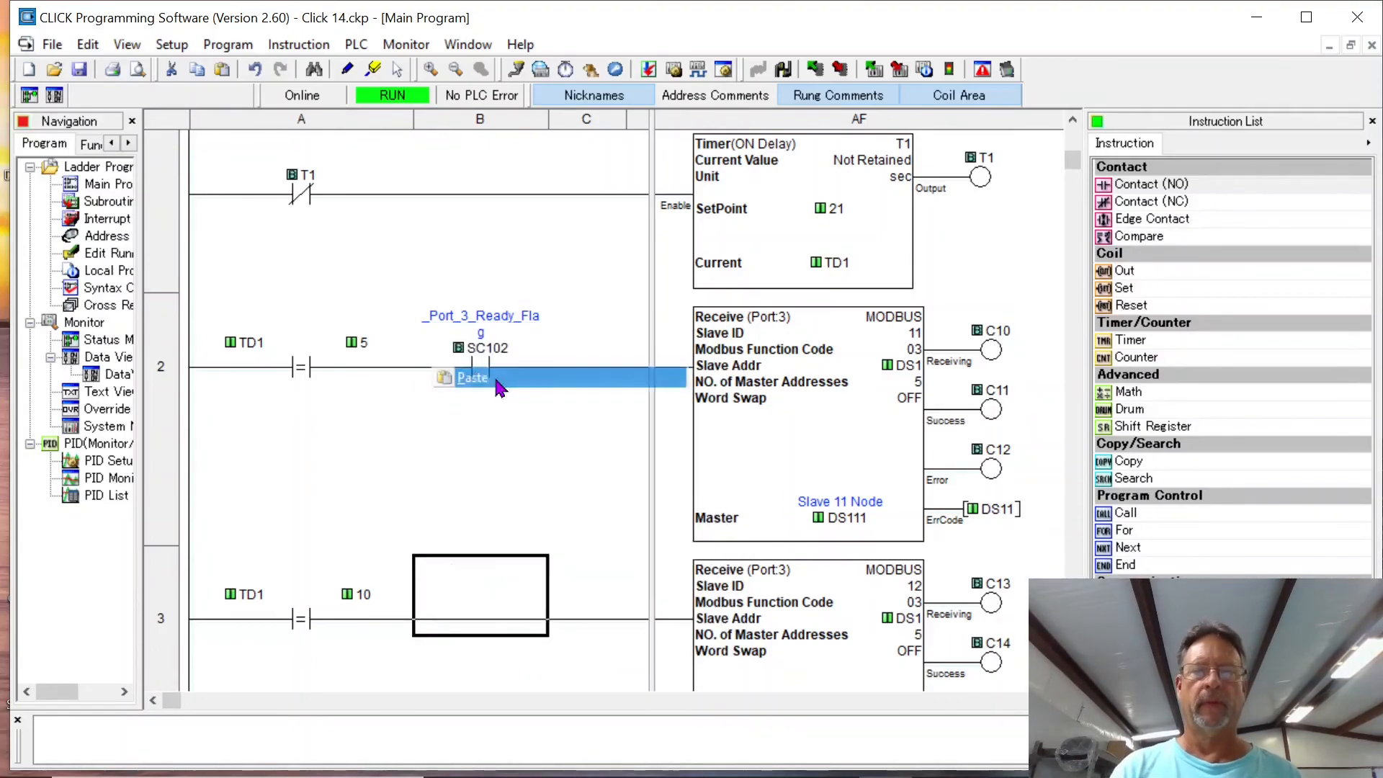
{"action": "scroll", "coordinate": [517, 366], "scroll_direction": "down", "scroll_amount": 6}
{"action": "right_click", "coordinate": [426, 364]}
{"action": "left_click", "coordinate": [475, 423]}
{"action": "right_click", "coordinate": [463, 620]}
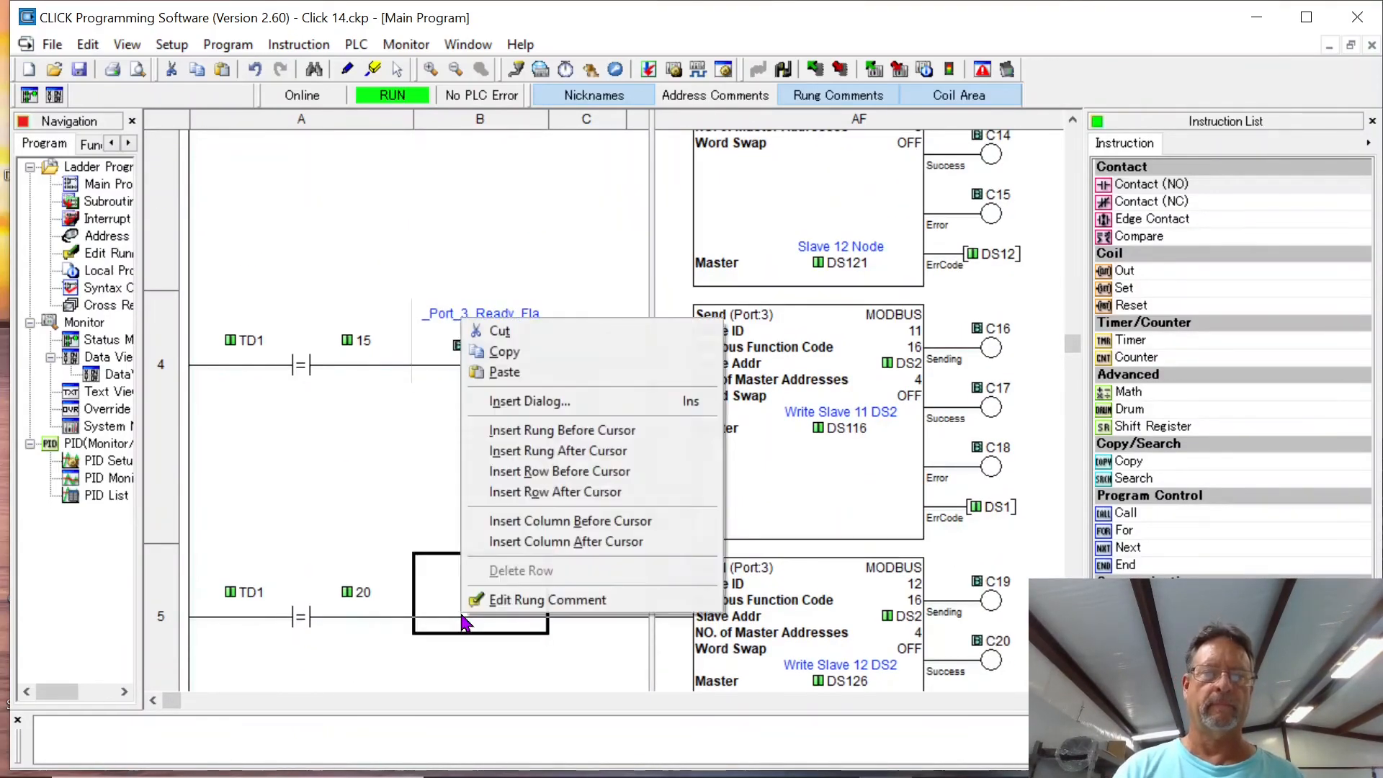
{"action": "left_click", "coordinate": [490, 362]}
Start the transfer of the edited program to the PLC and save the project as Click 14.
{"action": "scroll", "coordinate": [475, 619], "scroll_direction": "down", "scroll_amount": 3}
{"action": "left_click_drag", "start_coordinate": [1072, 389], "coordinate": [1074, 179]}
{"action": "left_click", "coordinate": [361, 49]}
{"action": "left_click", "coordinate": [462, 190]}
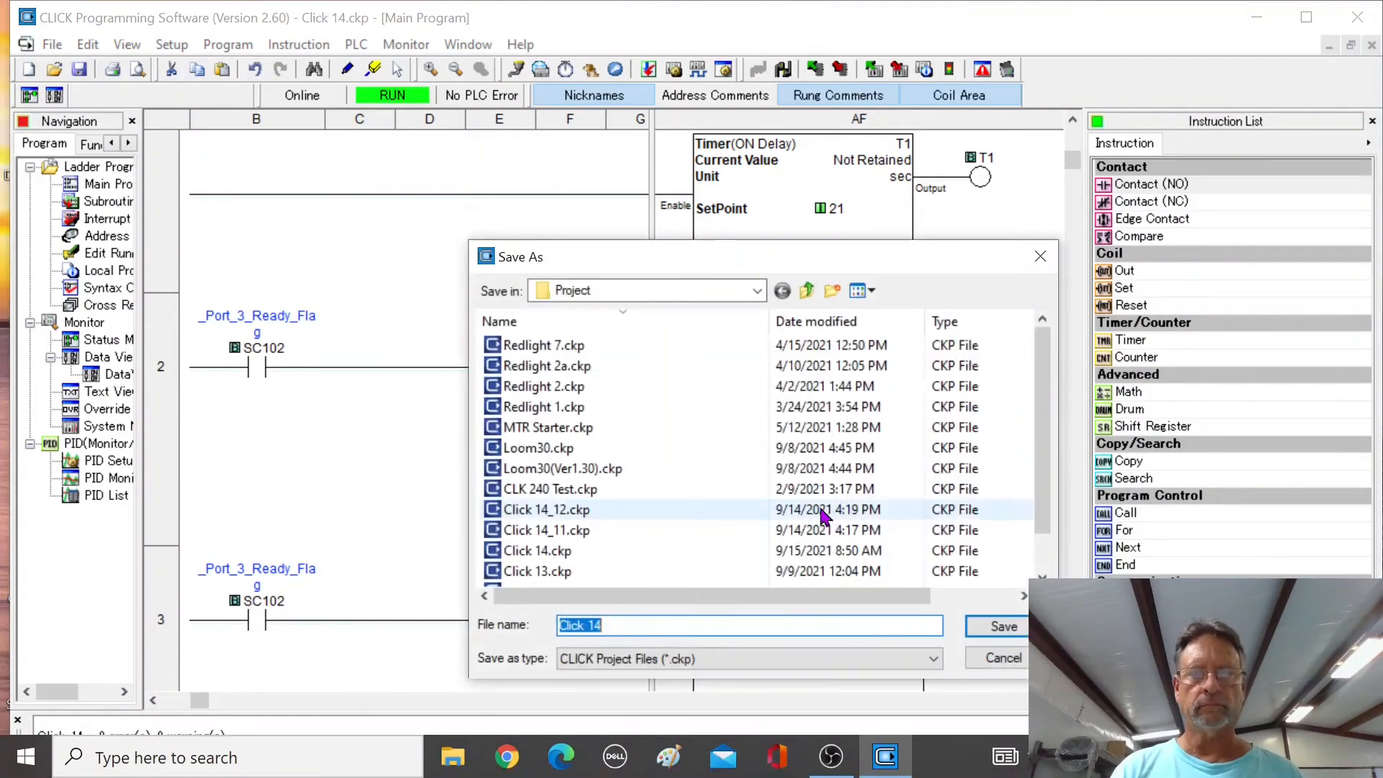
{"action": "left_click", "coordinate": [999, 628]}
Write the Click 14 project, including its project file, into the PLC and switch the PLC to RUN mode.
{"action": "left_click", "coordinate": [356, 44]}
{"action": "left_click", "coordinate": [193, 189]}
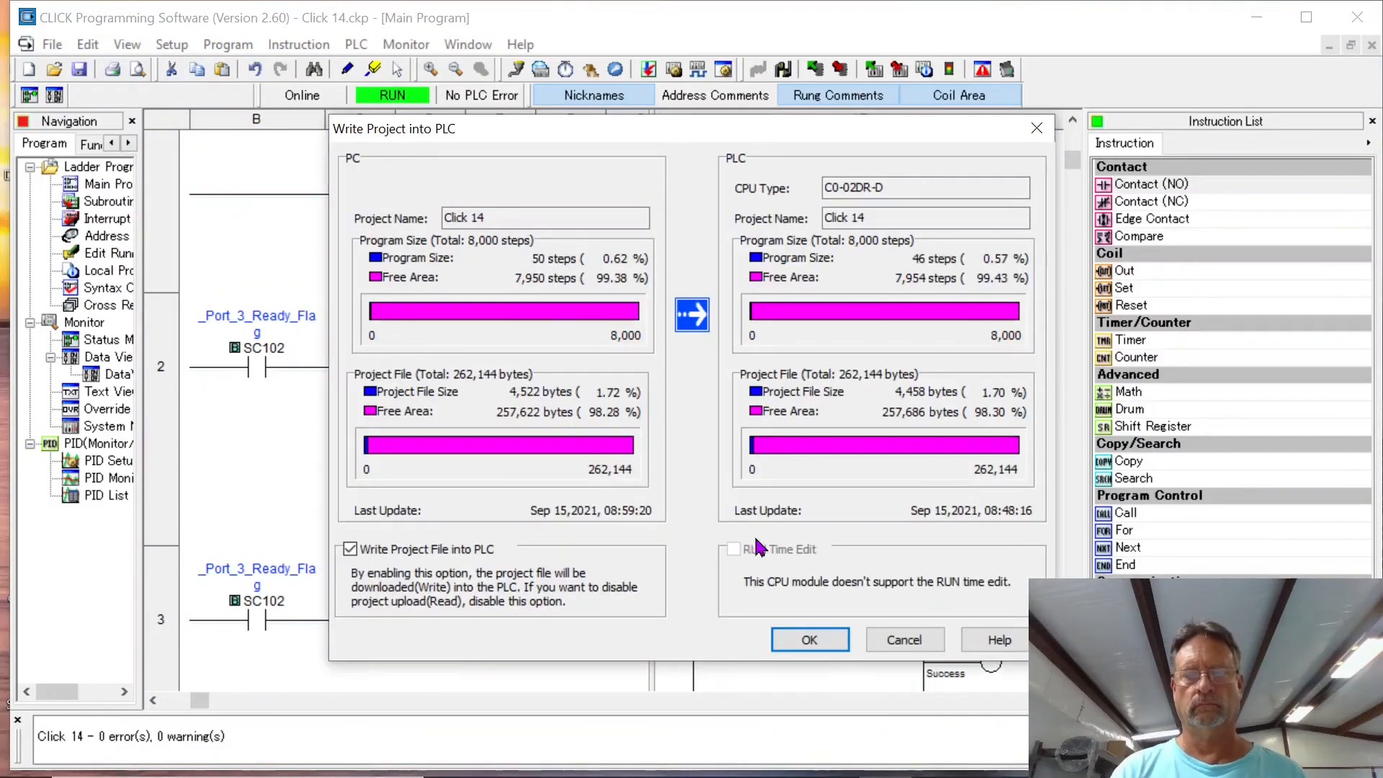
{"action": "left_click", "coordinate": [808, 639]}
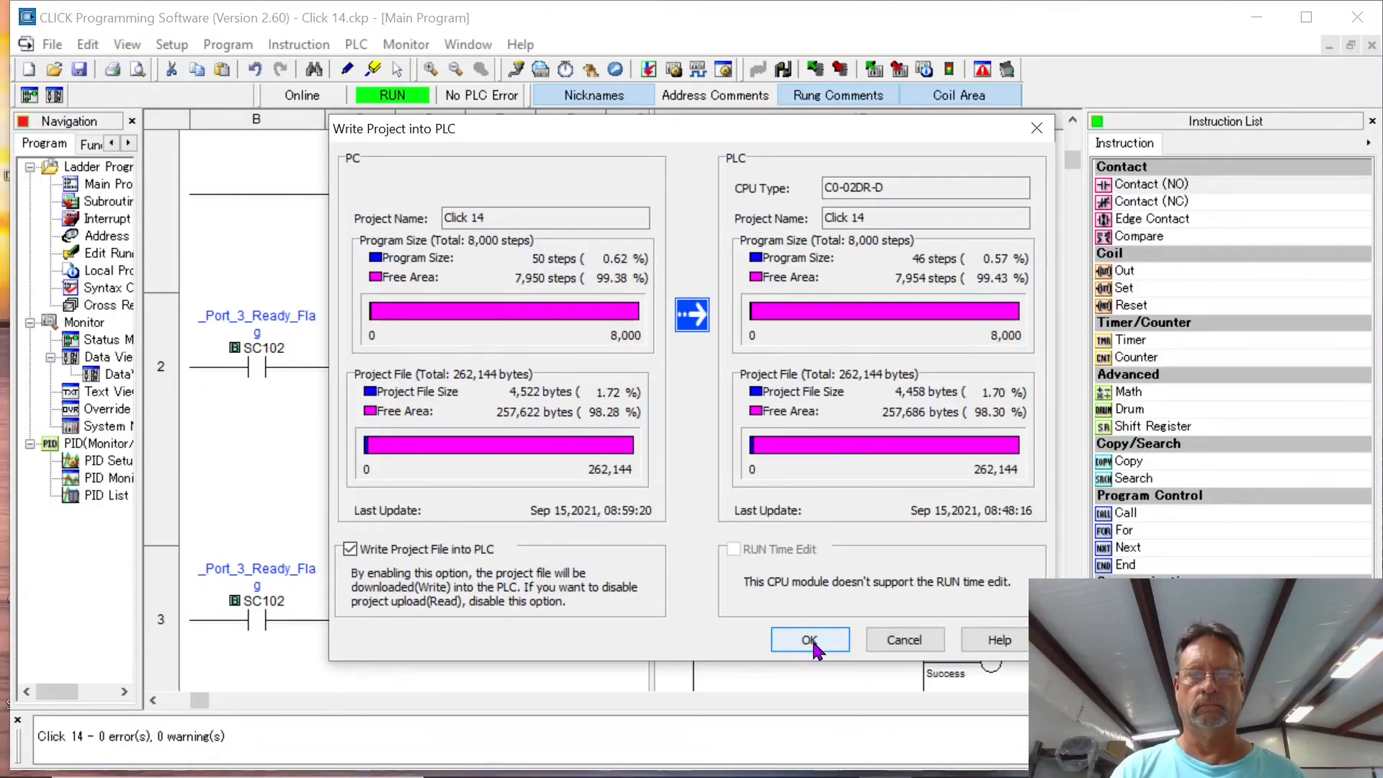
{"action": "left_click", "coordinate": [750, 444]}
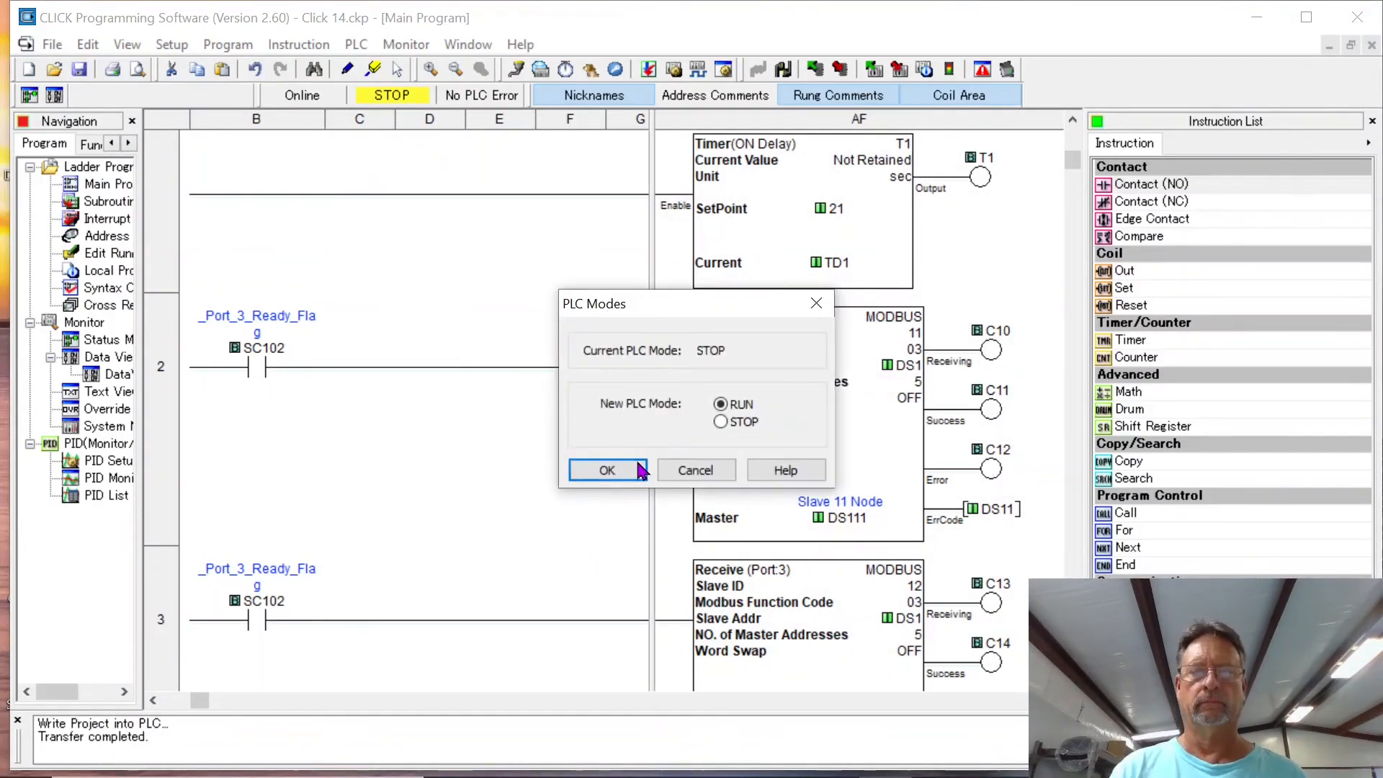
{"action": "left_click", "coordinate": [636, 463]}
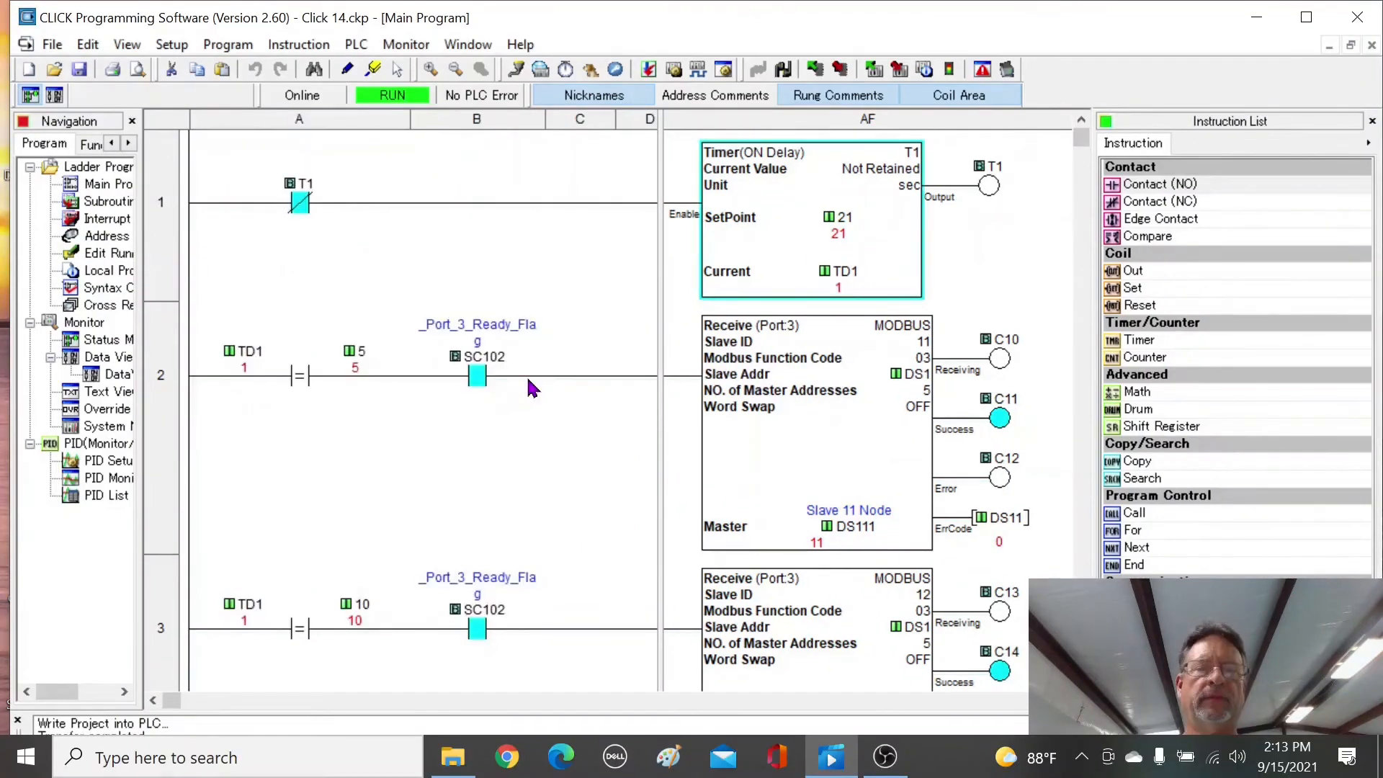